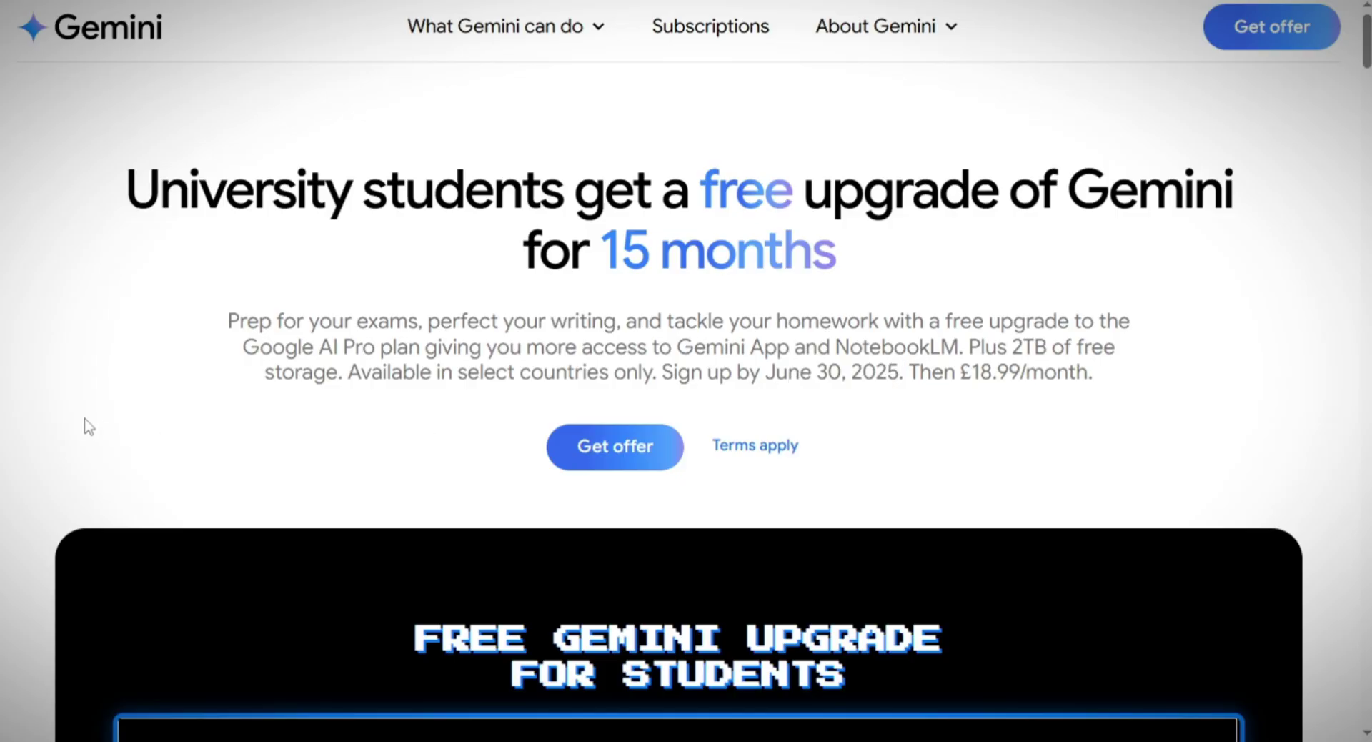
- Try to claim the free Gemini upgrade for university students and read the account eligibility notice
left_click(582, 457)
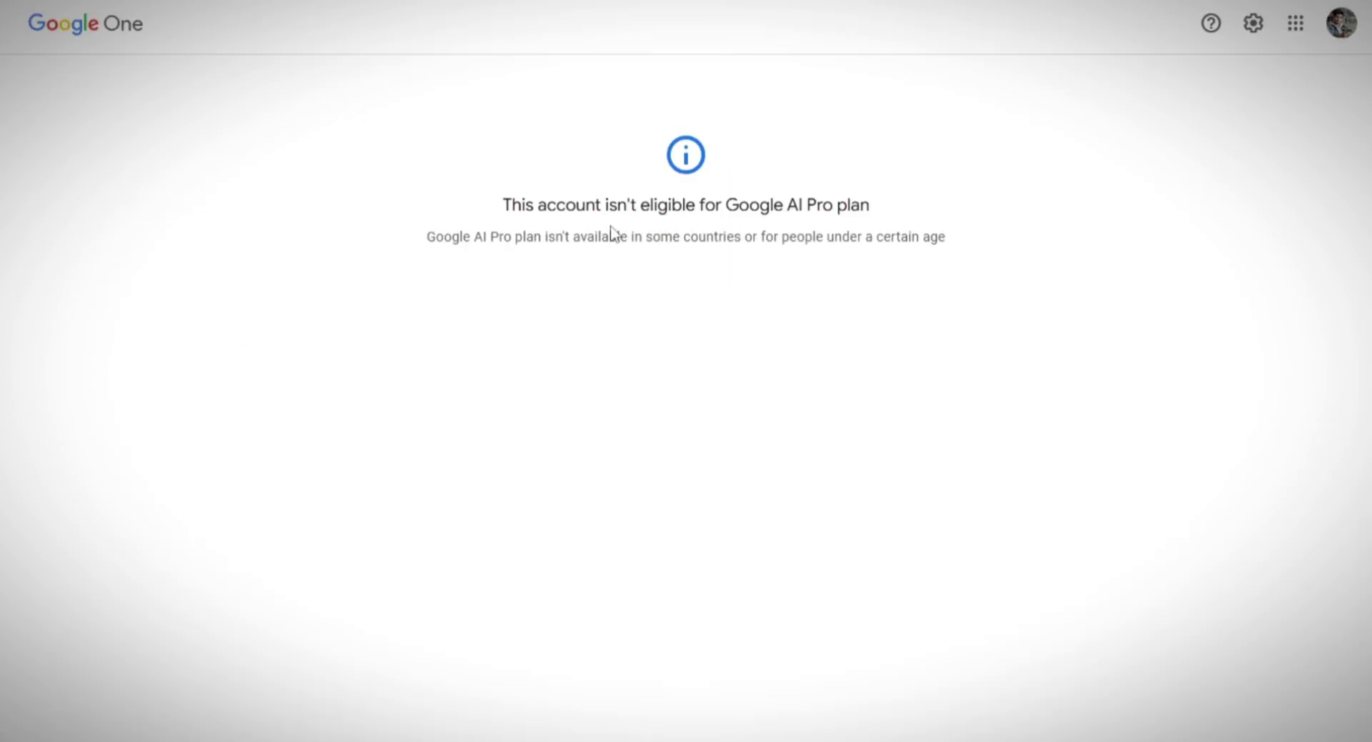
left_click_drag(507, 200, 955, 208)
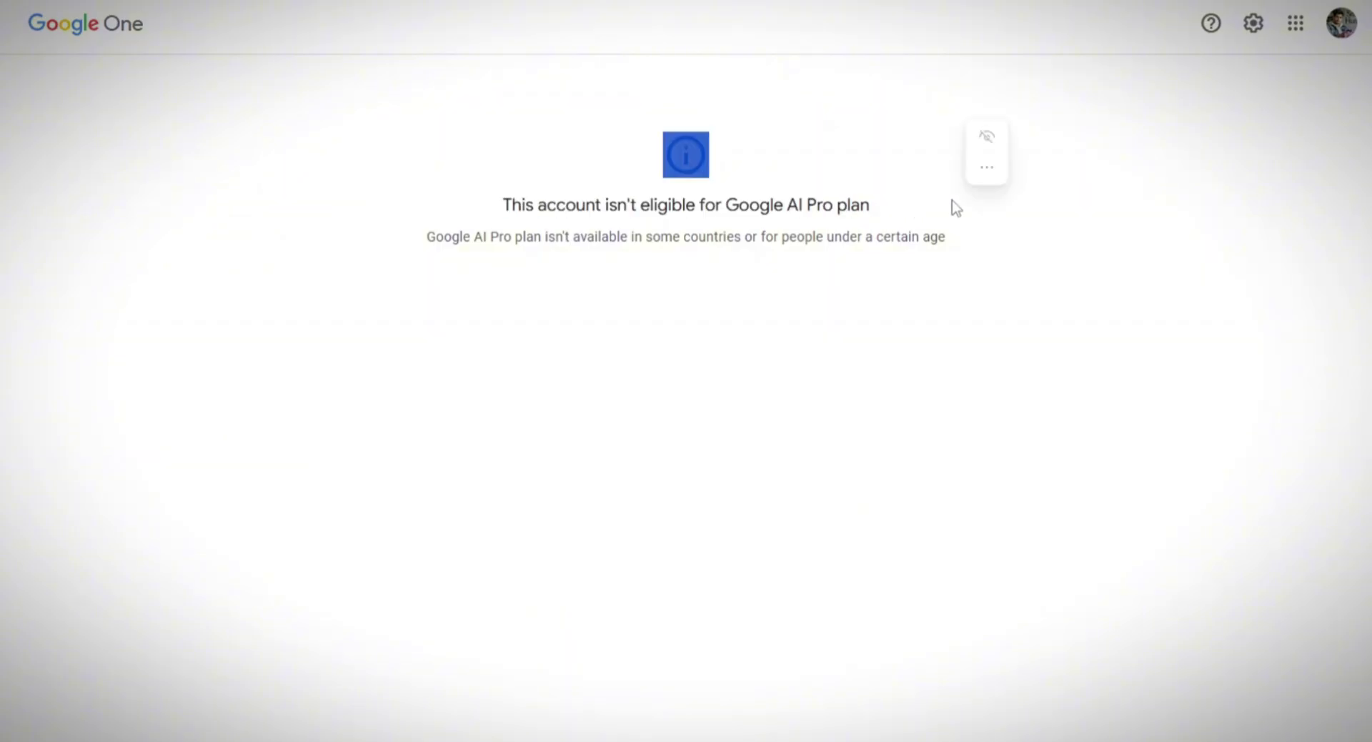
double_click(653, 207)
left_click(634, 310)
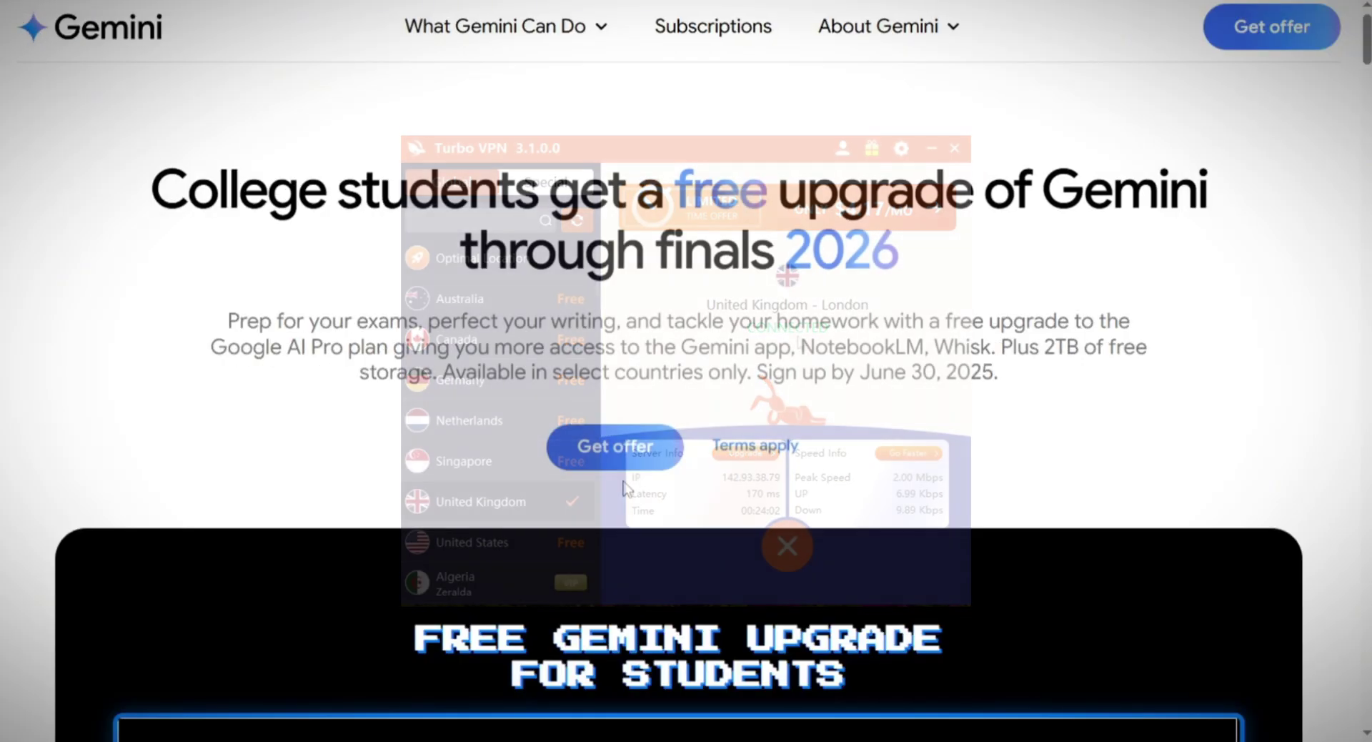
- Request the Gemini student offer again, review the plan's benefits and begin verifying the student status
left_click(633, 463)
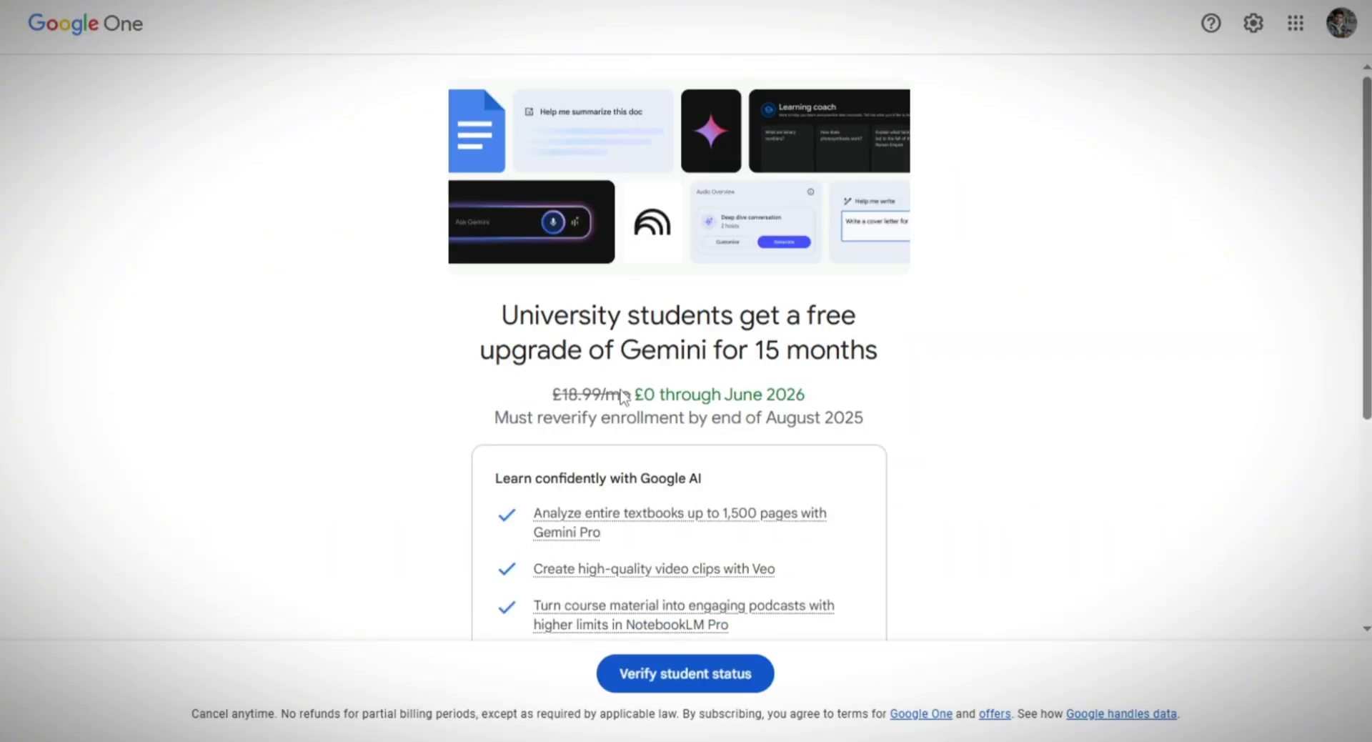
scroll(623, 397, "down", 5)
scroll(641, 322, "up", 3)
scroll(641, 253, "up", 2)
scroll(686, 612, "down", 5)
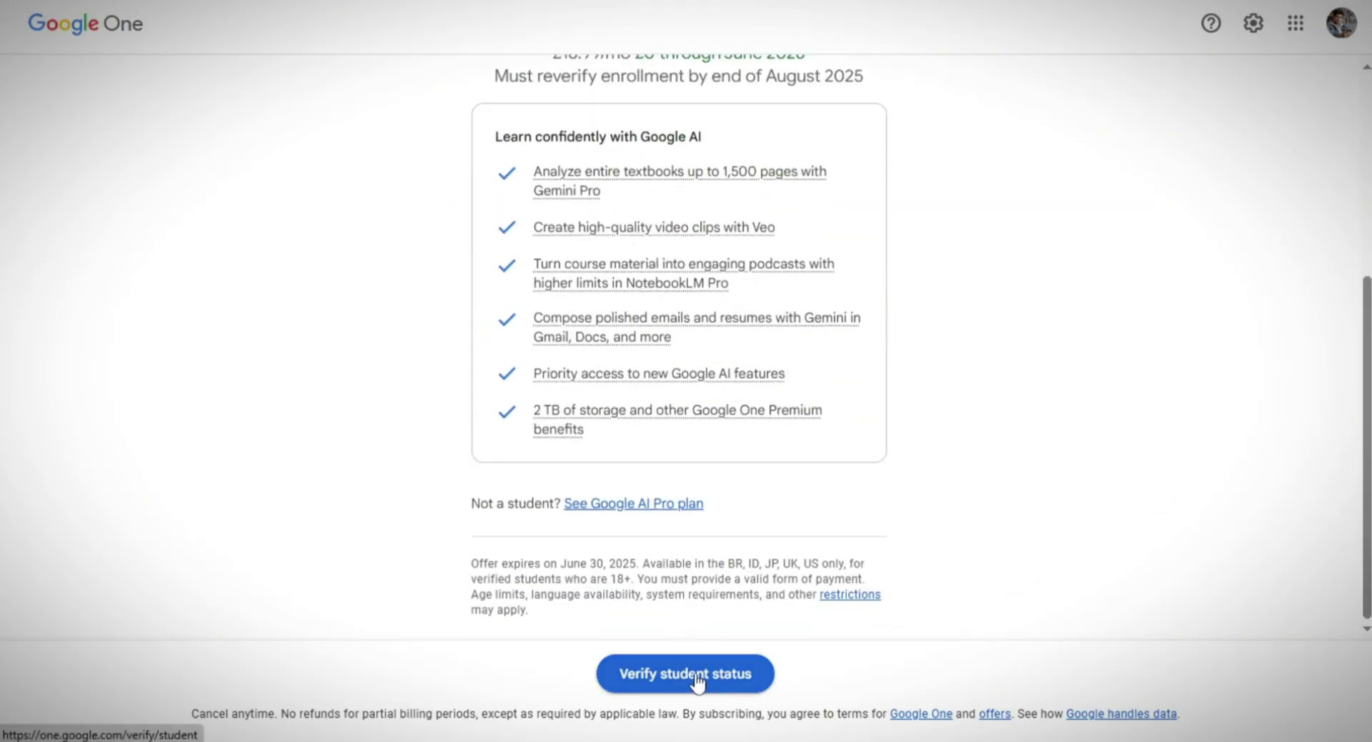
left_click(686, 672)
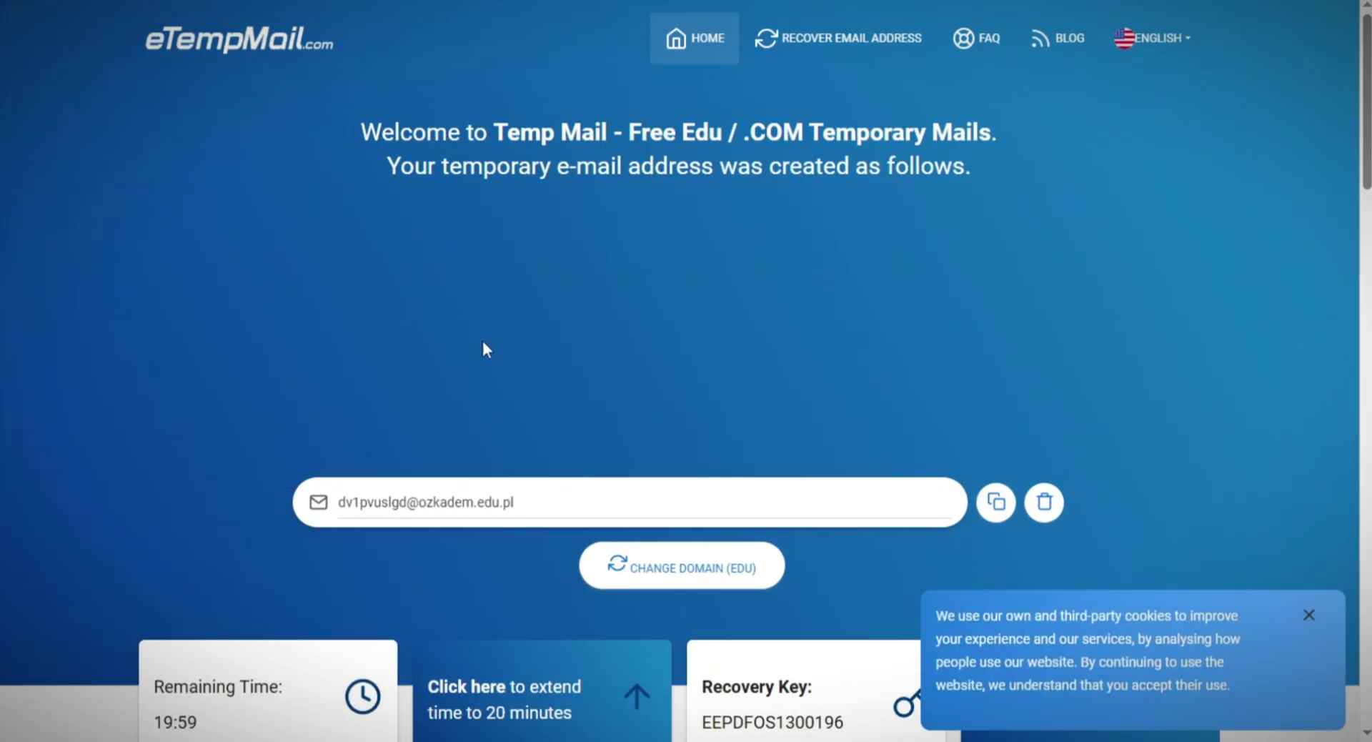
- Copy the temporary edu address from eTempMail and submit it as the school email in the Google One student verification
scroll(645, 301, "down", 2)
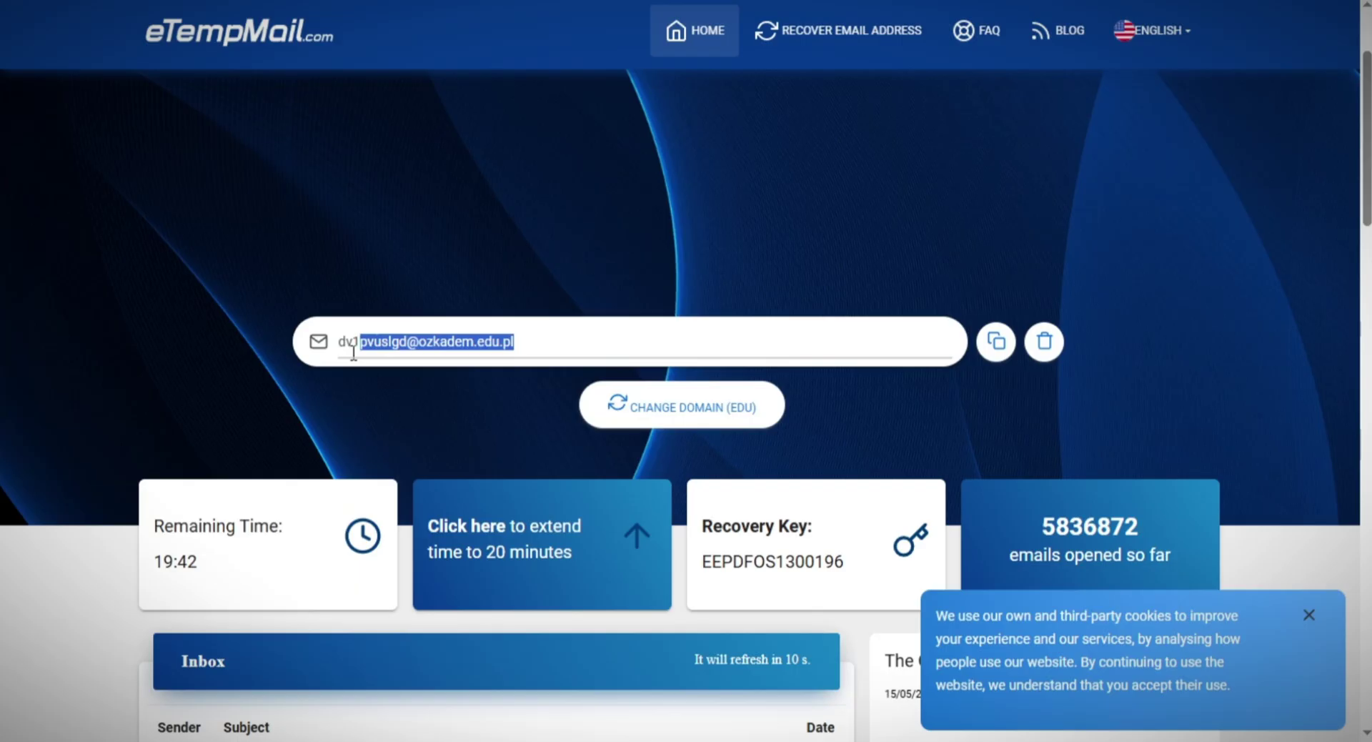
left_click_drag(358, 341, 338, 341)
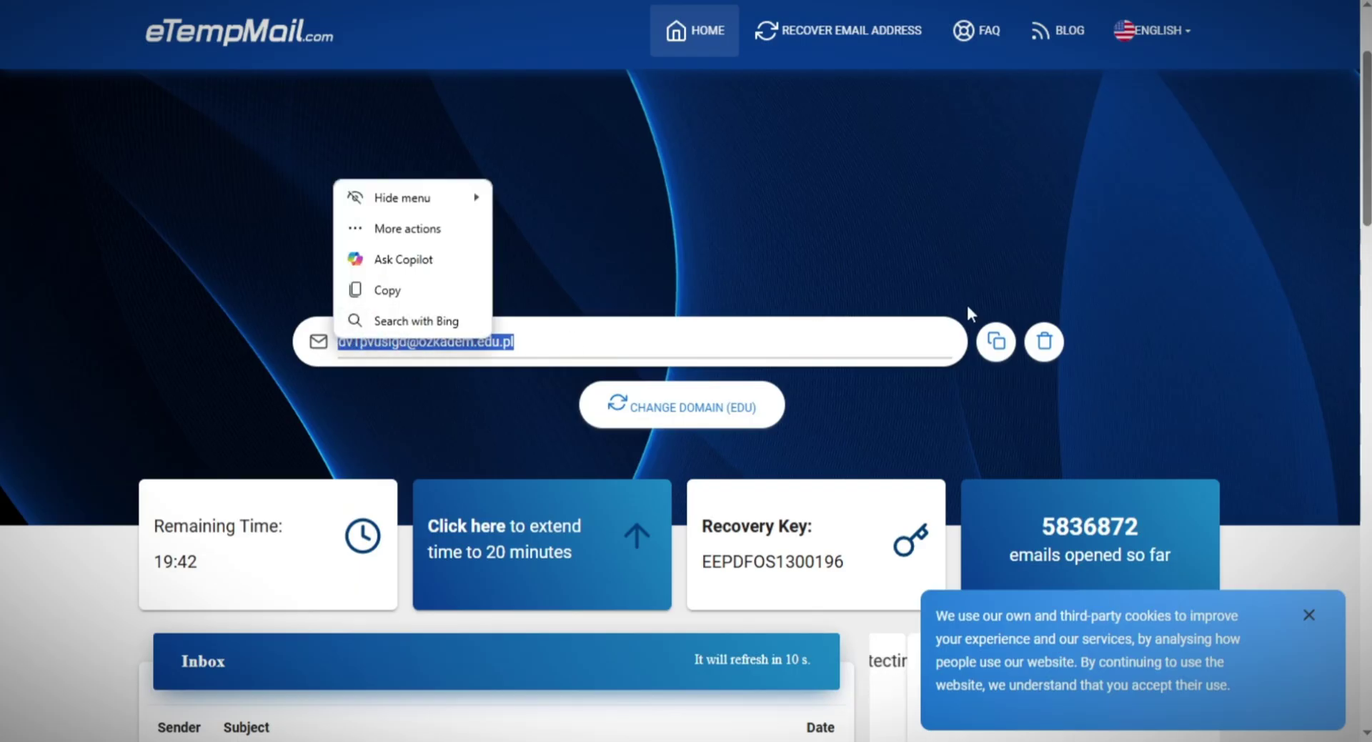
left_click(996, 341)
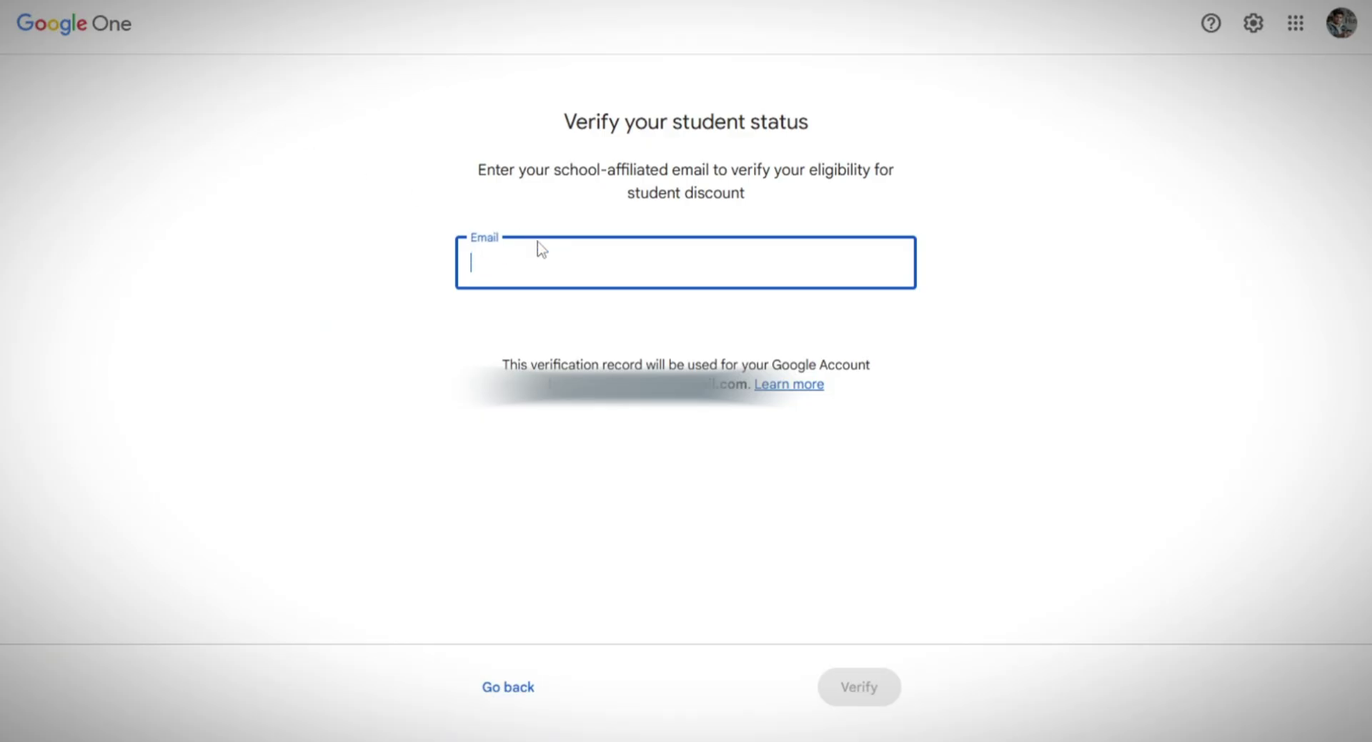
right_click(549, 259)
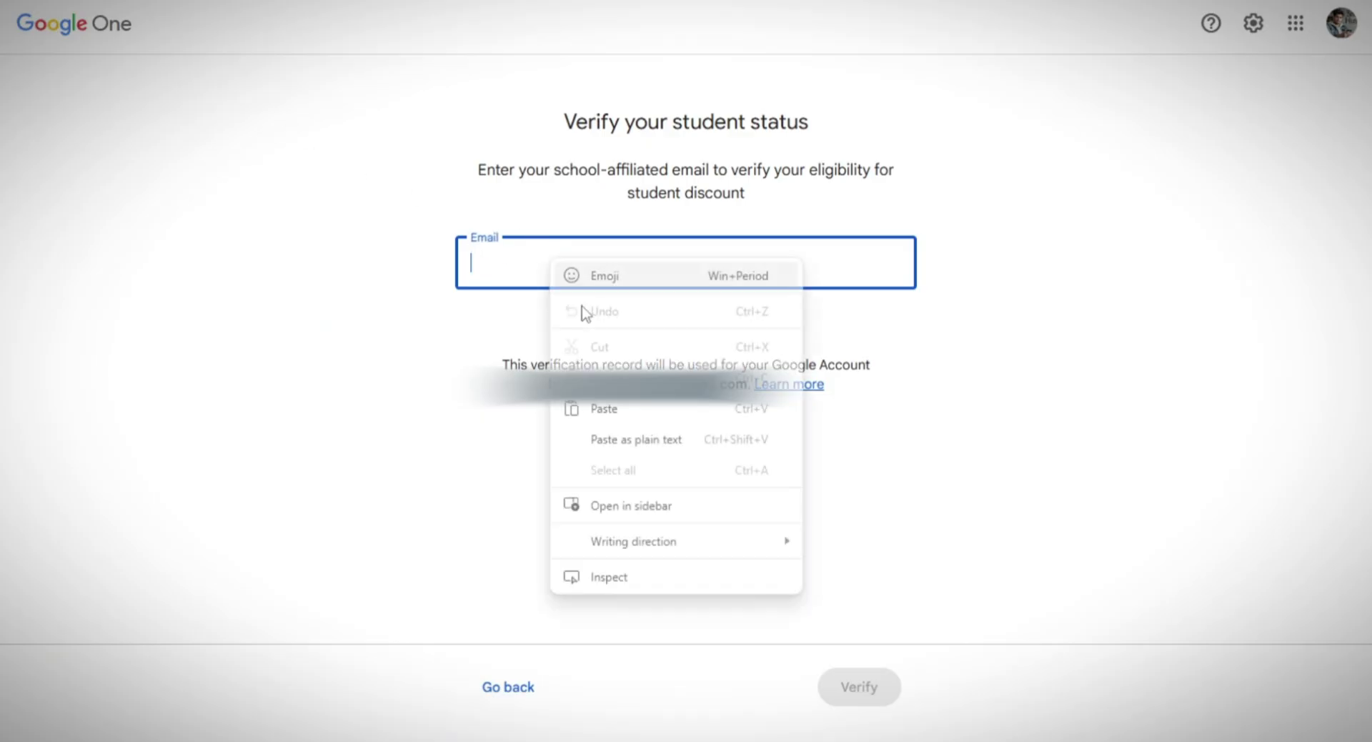
left_click(623, 437)
left_click(879, 687)
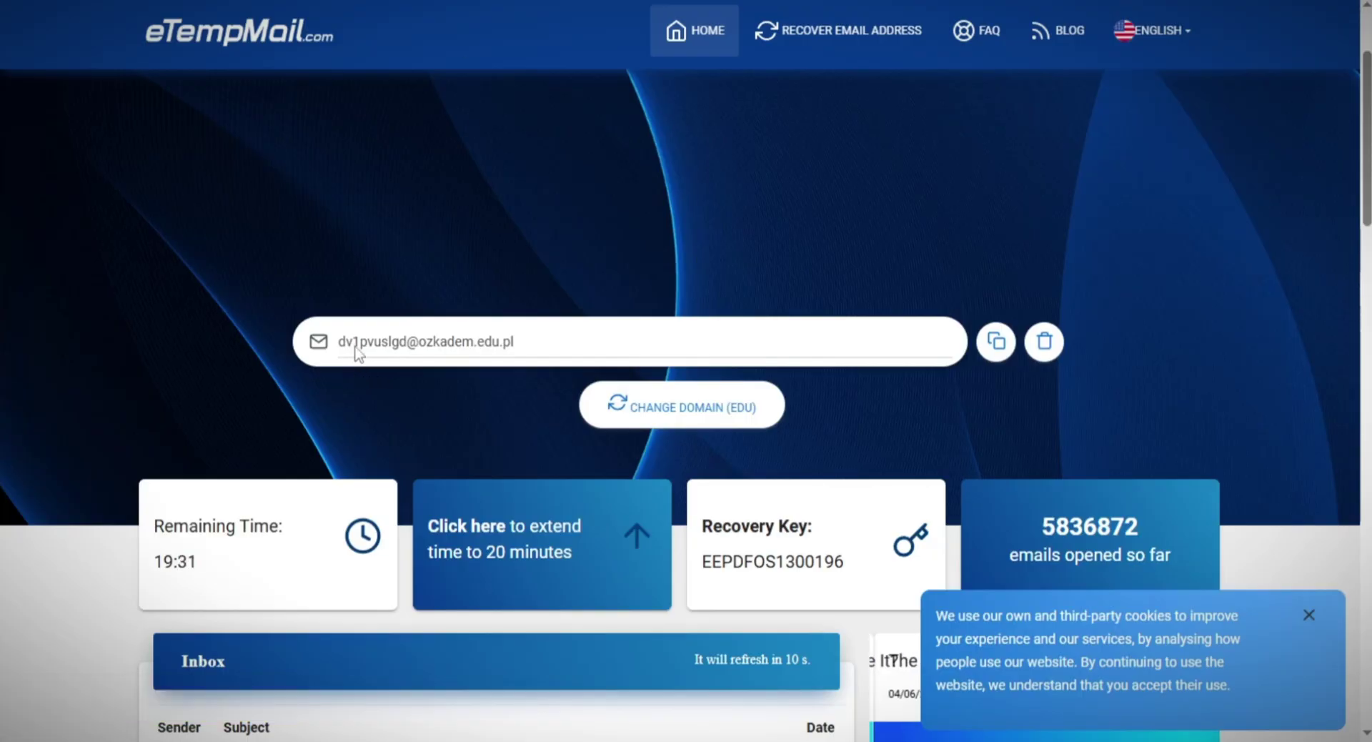
- Open the "Verify your student email address" message in the eTempMail inbox and copy its verification code
scroll(346, 386, "down", 5)
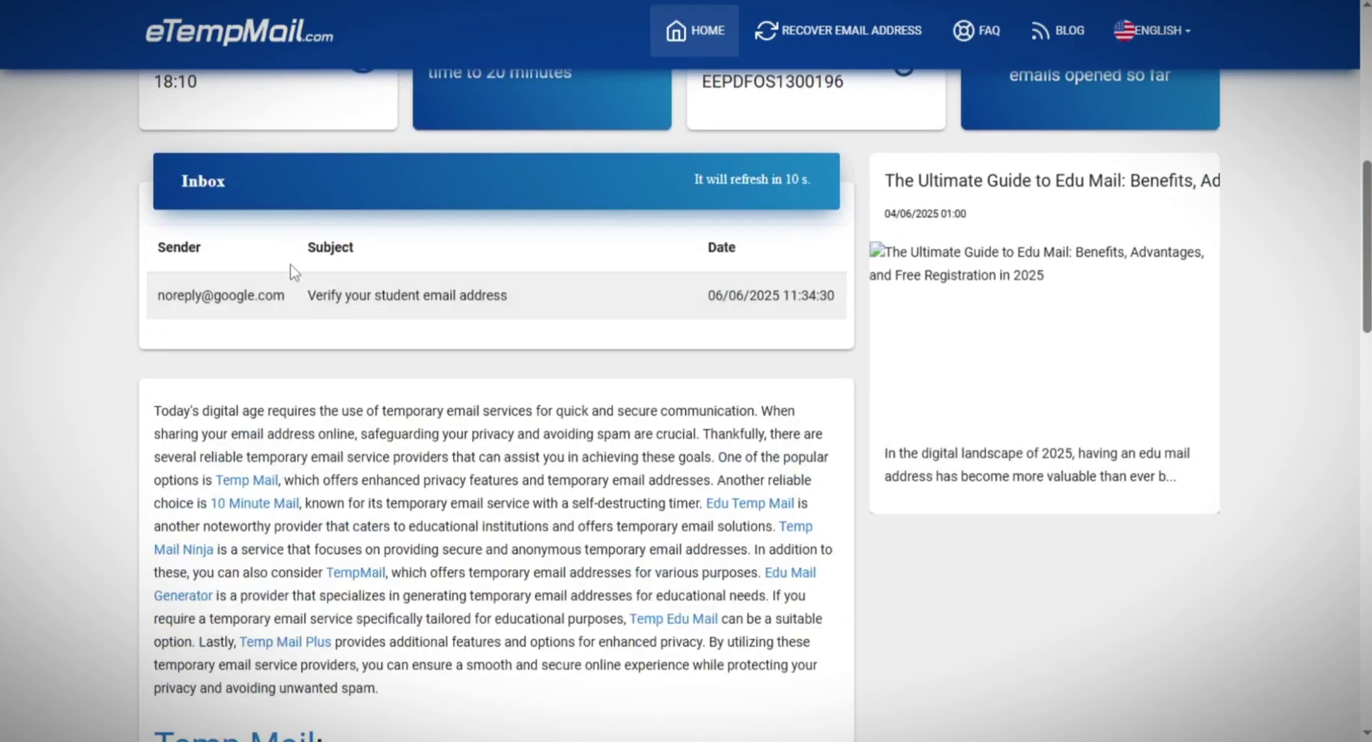
left_click(447, 300)
scroll(439, 472, "down", 3)
left_click_drag(433, 455, 561, 466)
right_click(479, 463)
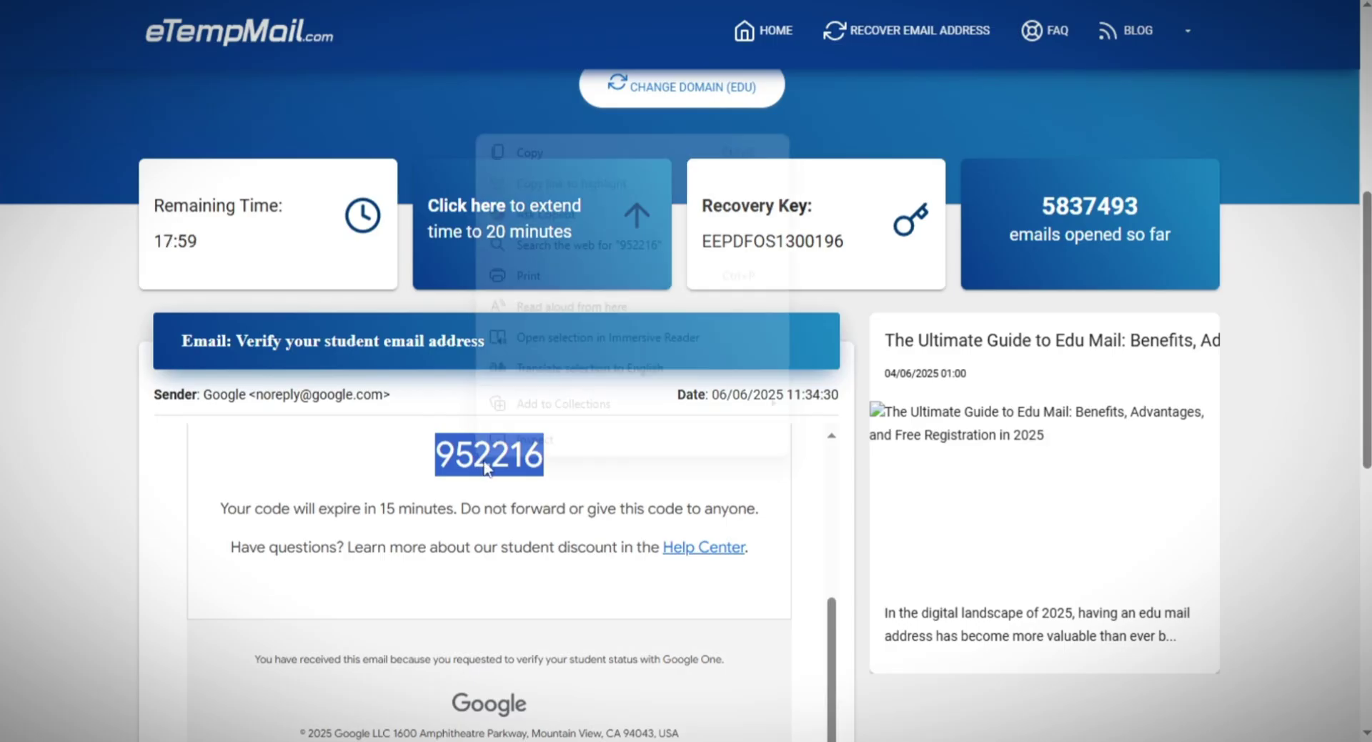
left_click(515, 150)
- Paste the verification code into the Google One verification form and submit it
right_click(522, 244)
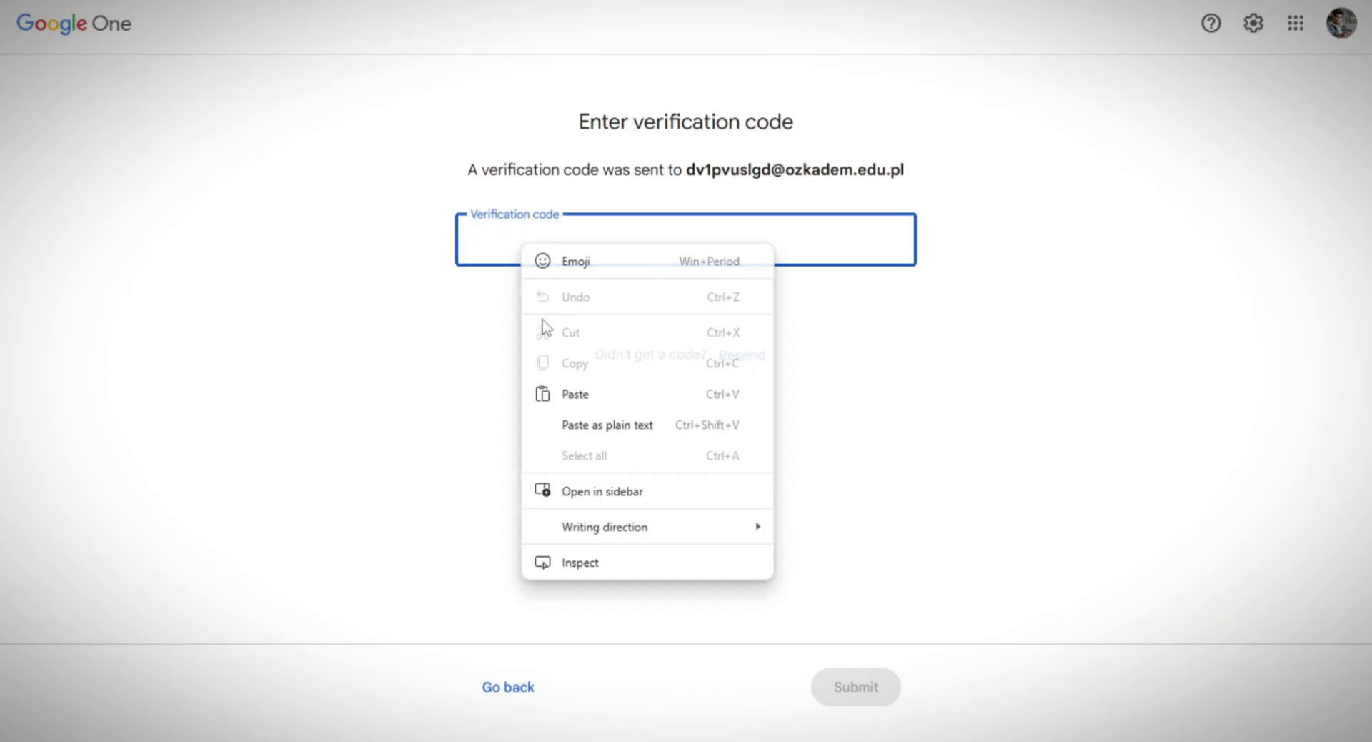
left_click(541, 393)
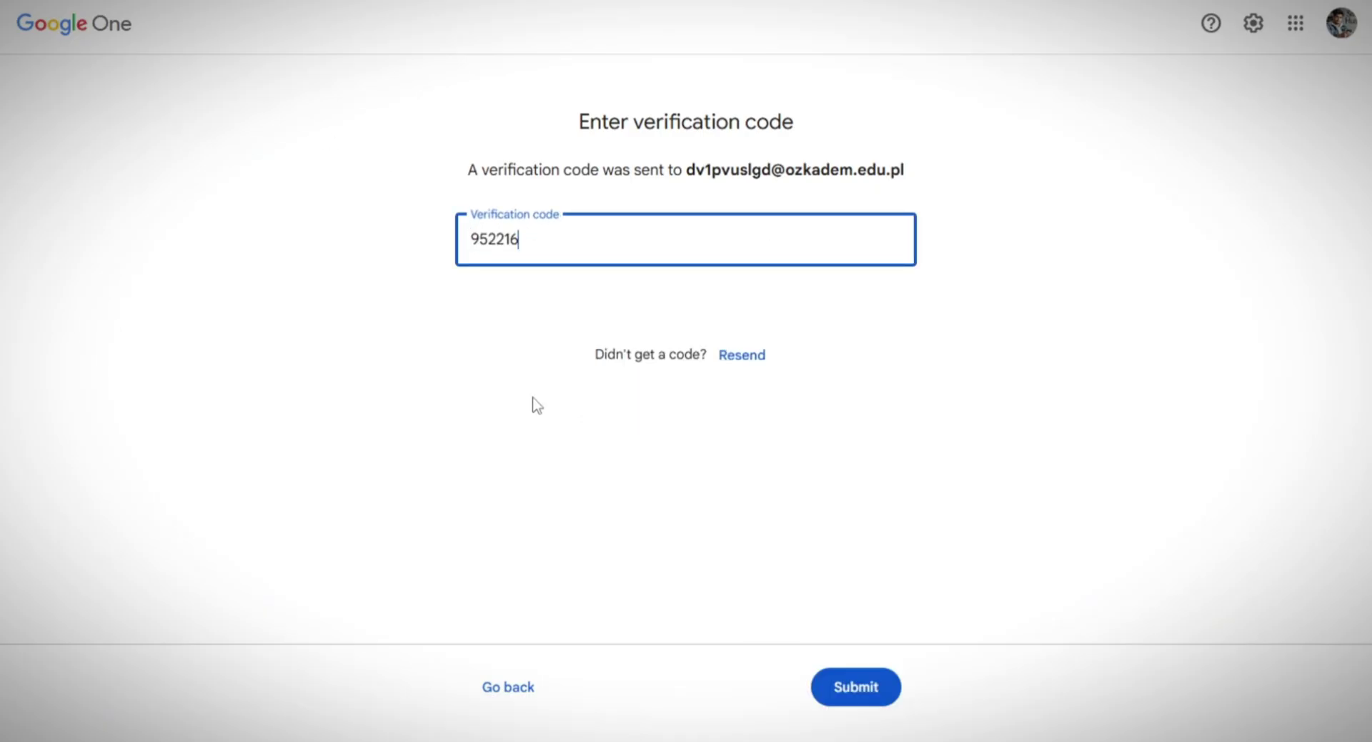
left_click(847, 691)
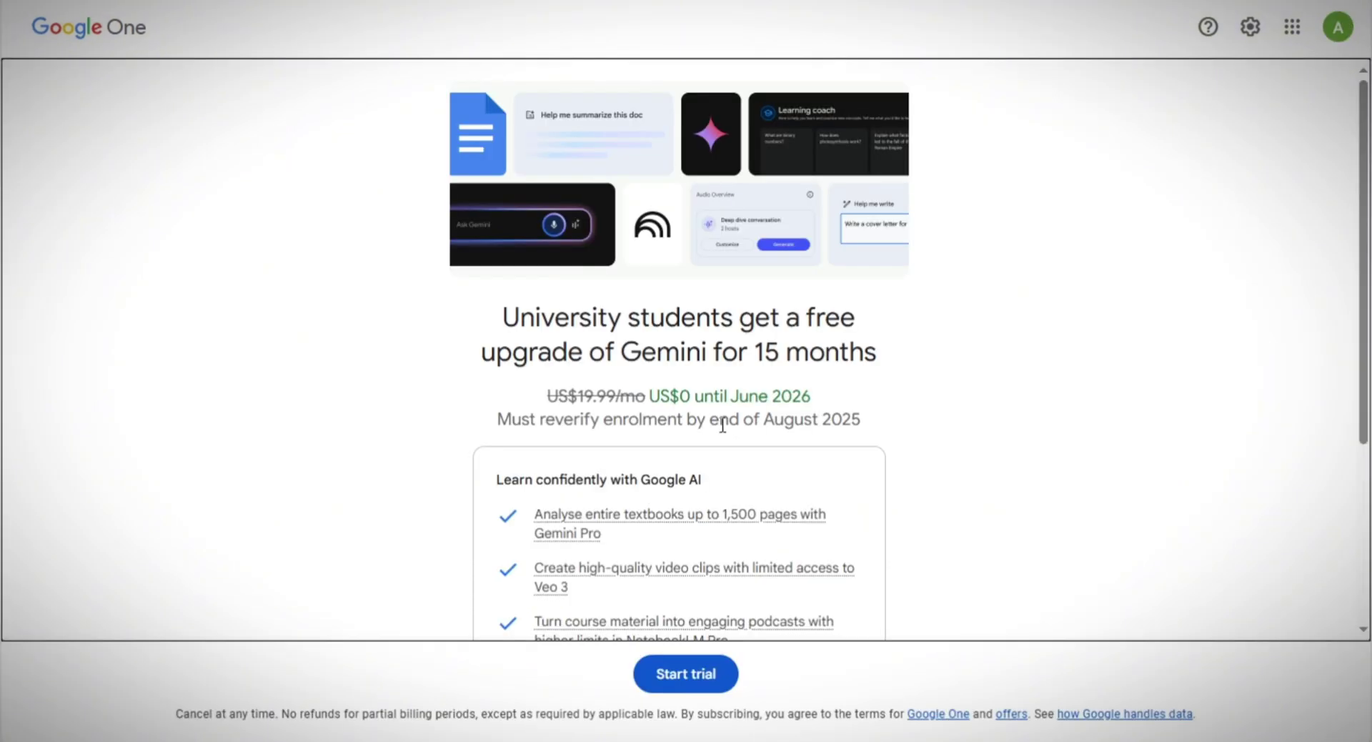
- Start the 15-month student trial and open the credit or debit card form for its payment method
scroll(715, 471, "down", 5)
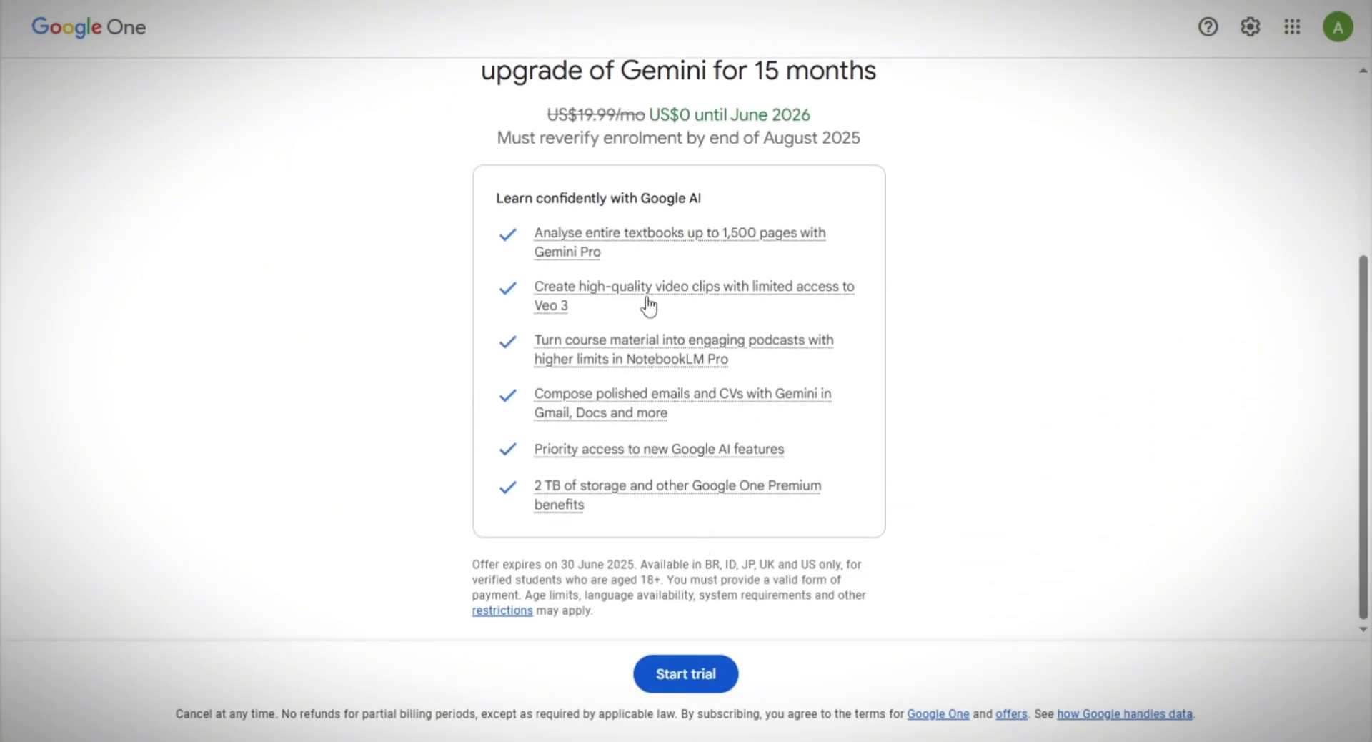
key("Return")
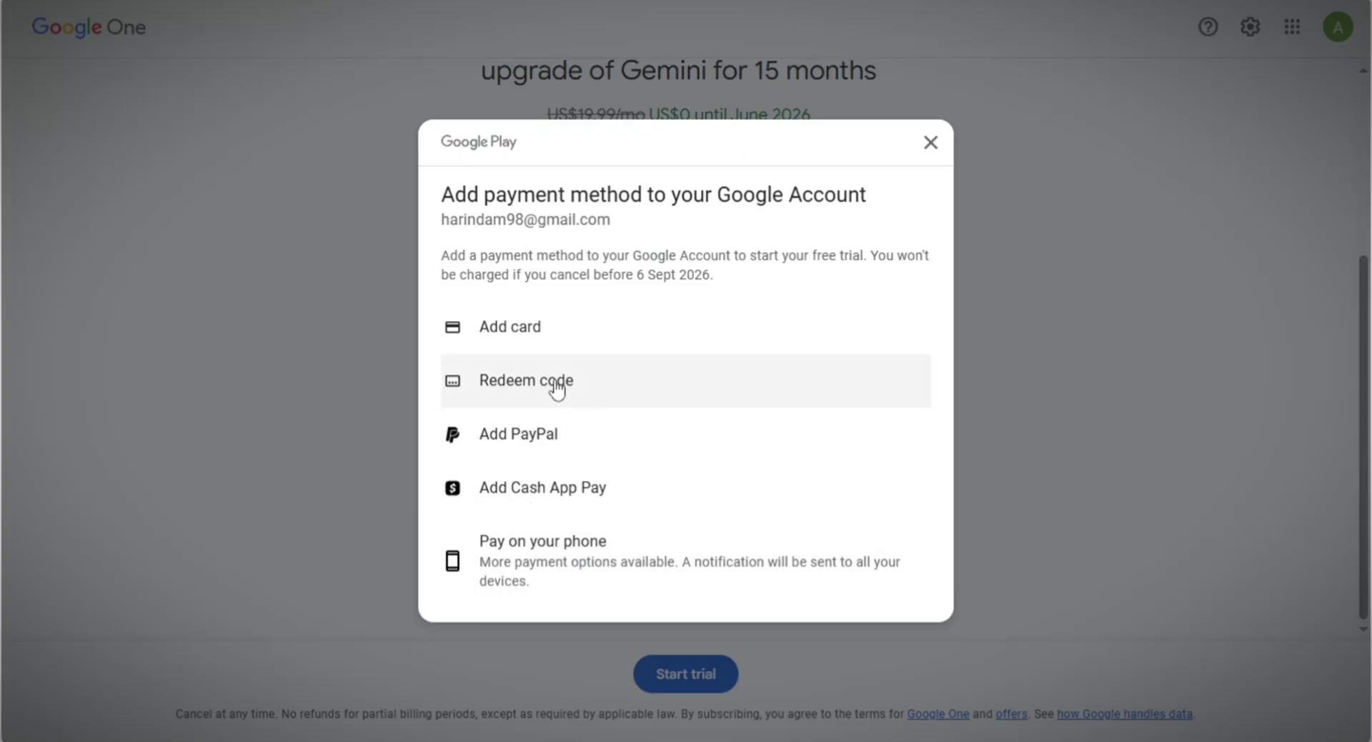
left_click(564, 337)
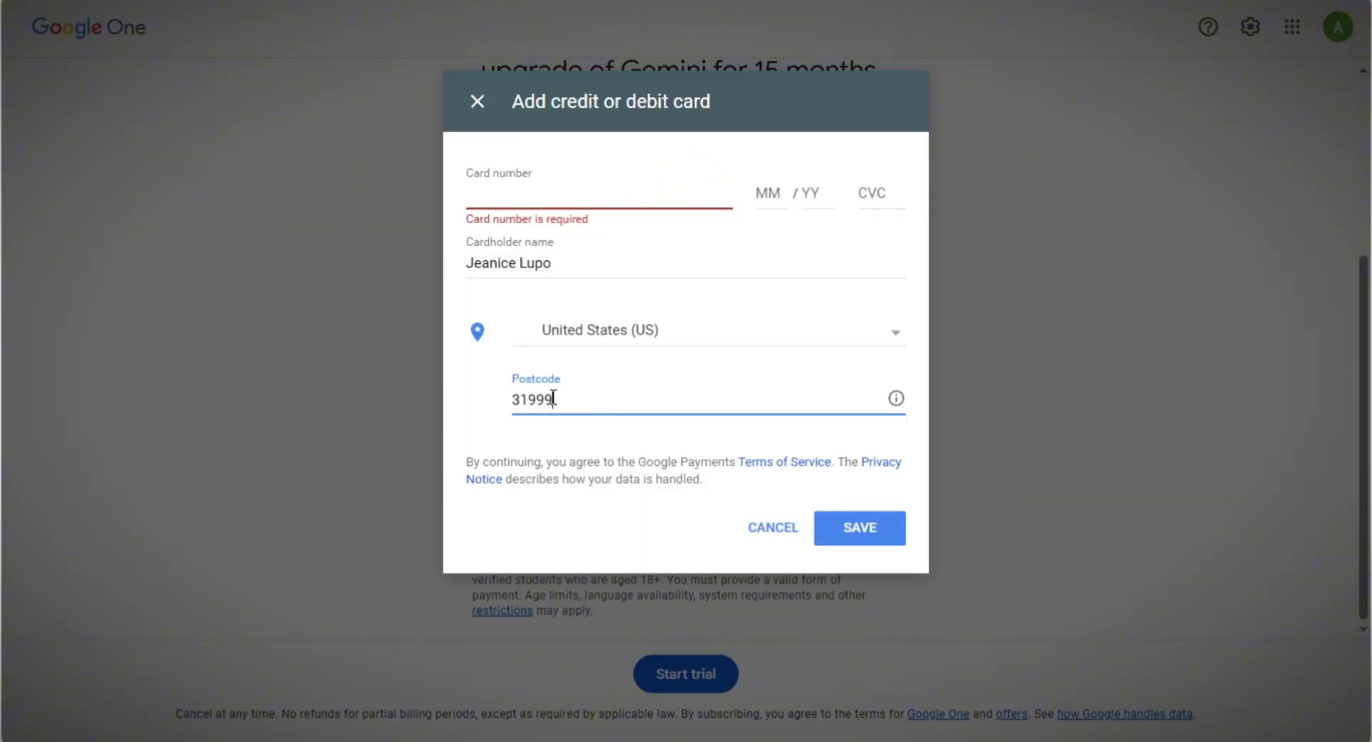
left_click_drag(554, 399, 536, 402)
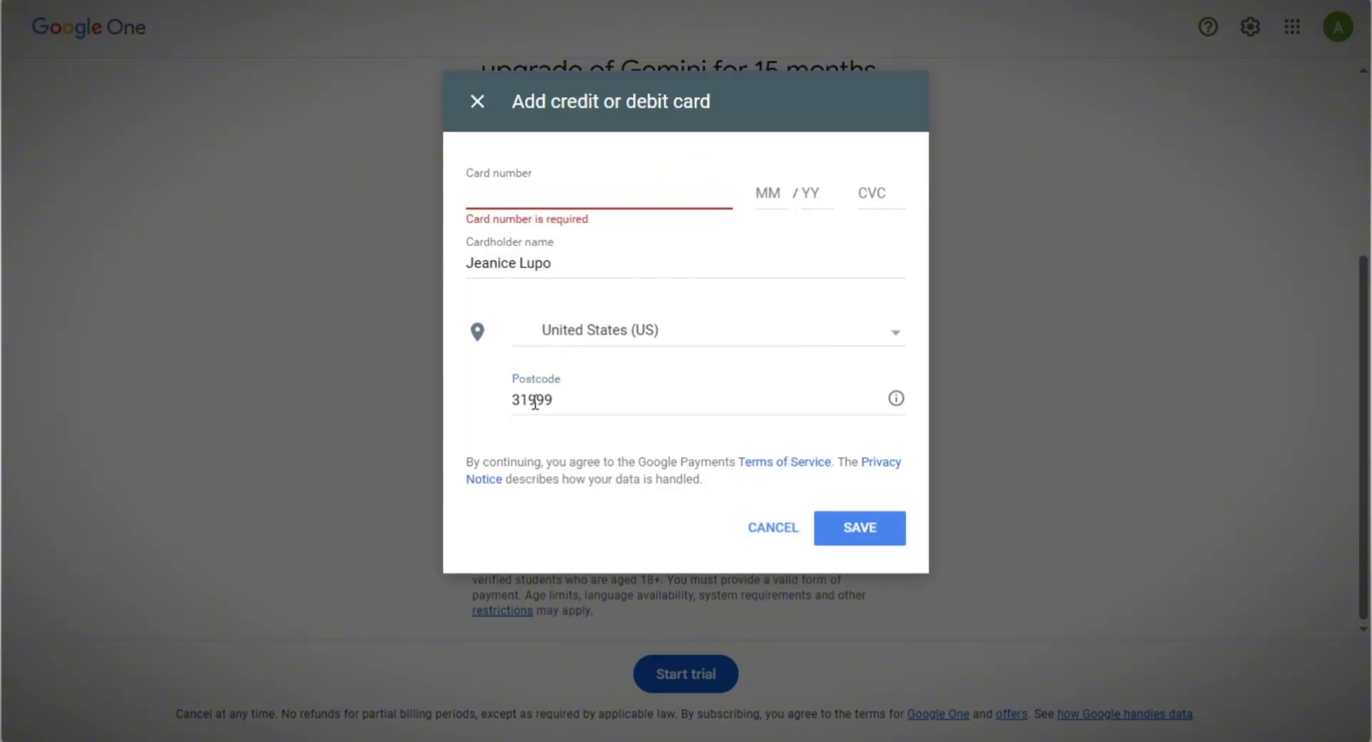
left_click(816, 194)
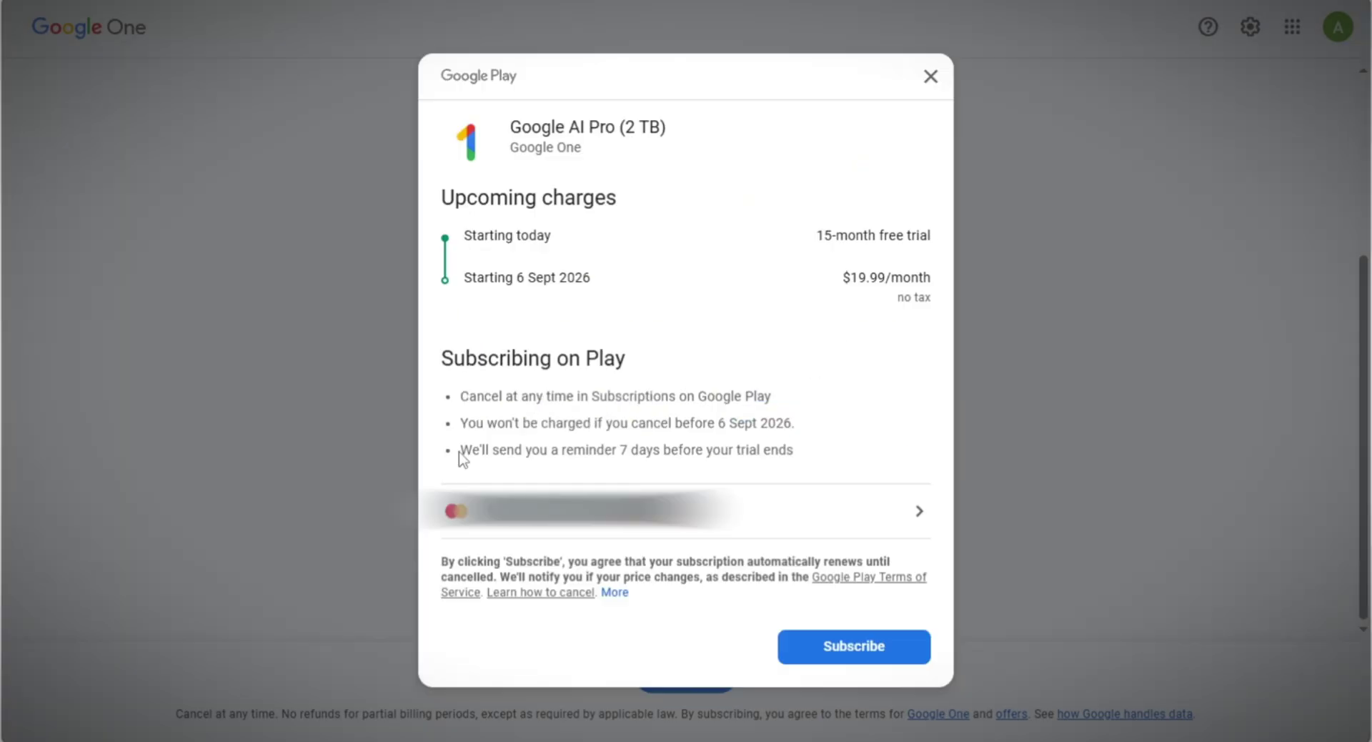
- Review the trial's subscription terms, subscribe to Google AI Pro (2 TB) and dismiss the confirmation
left_click_drag(459, 450, 814, 465)
left_click(813, 475)
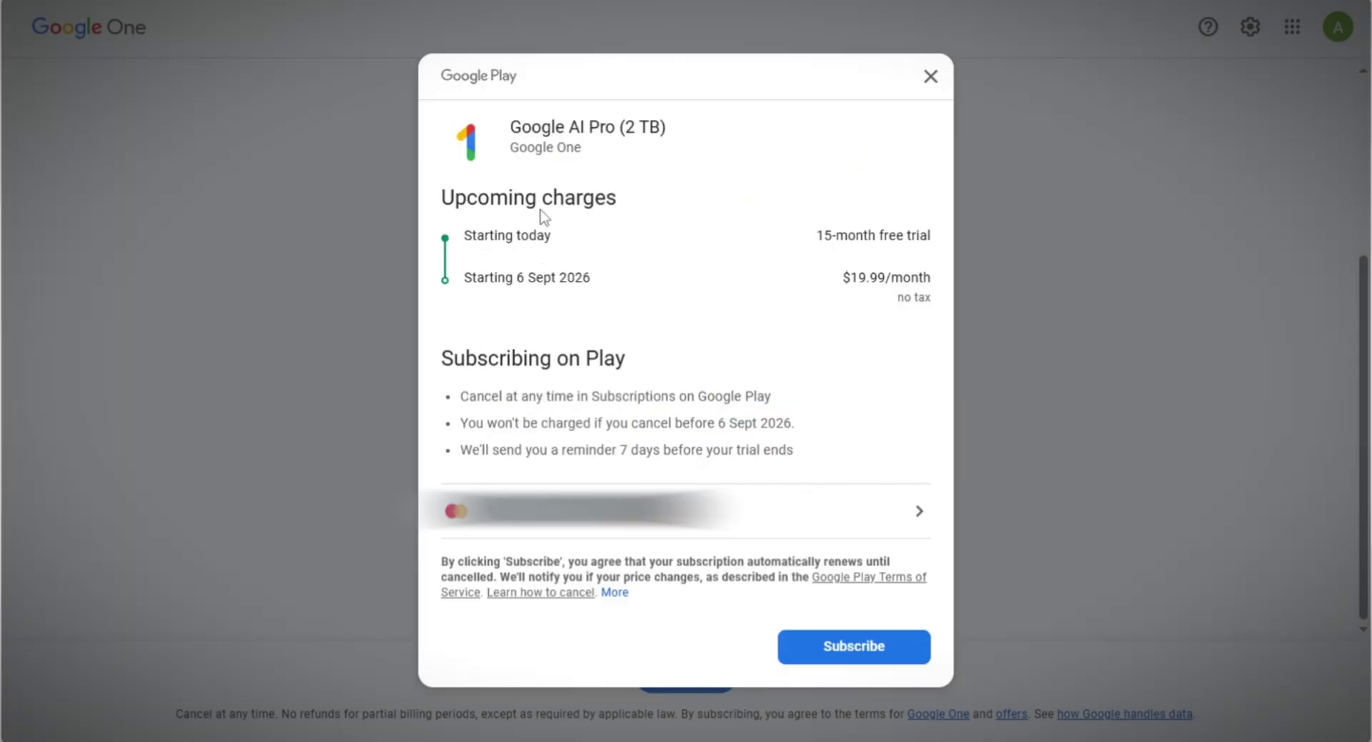
left_click(854, 647)
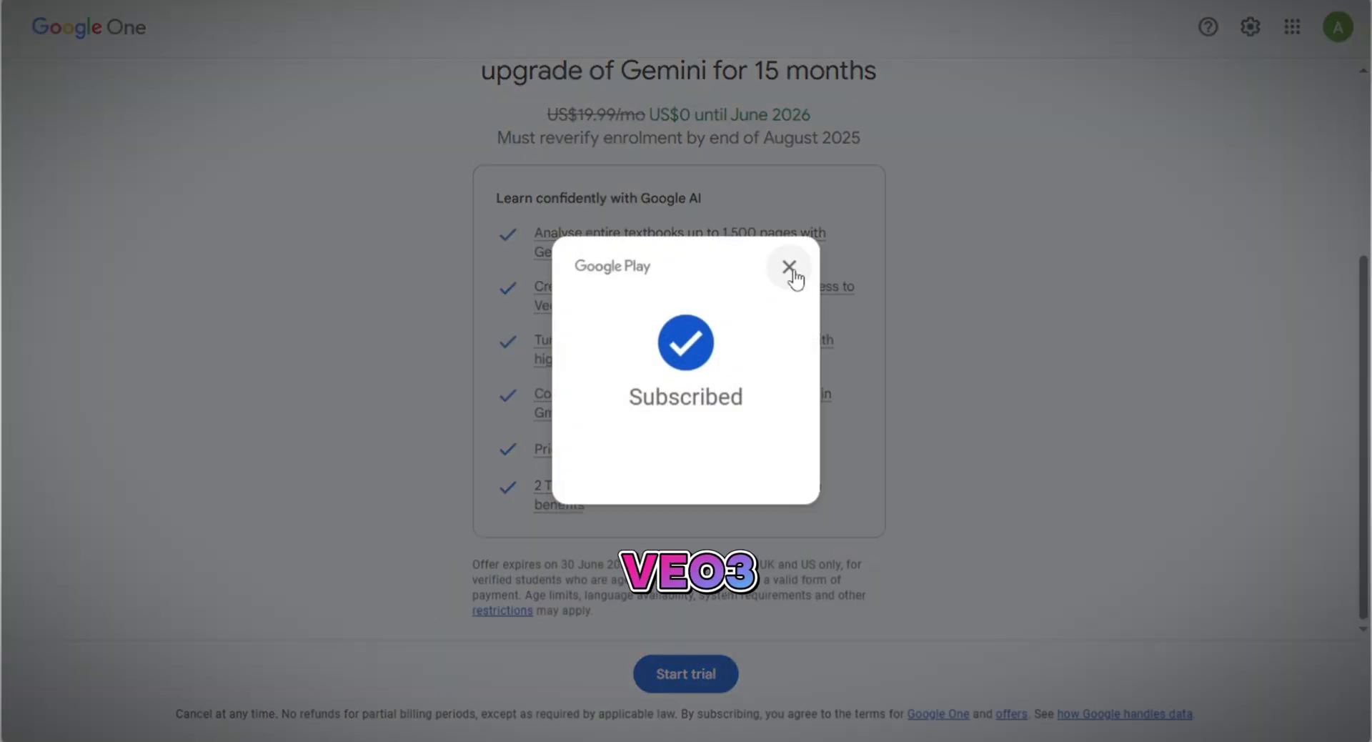
left_click(791, 270)
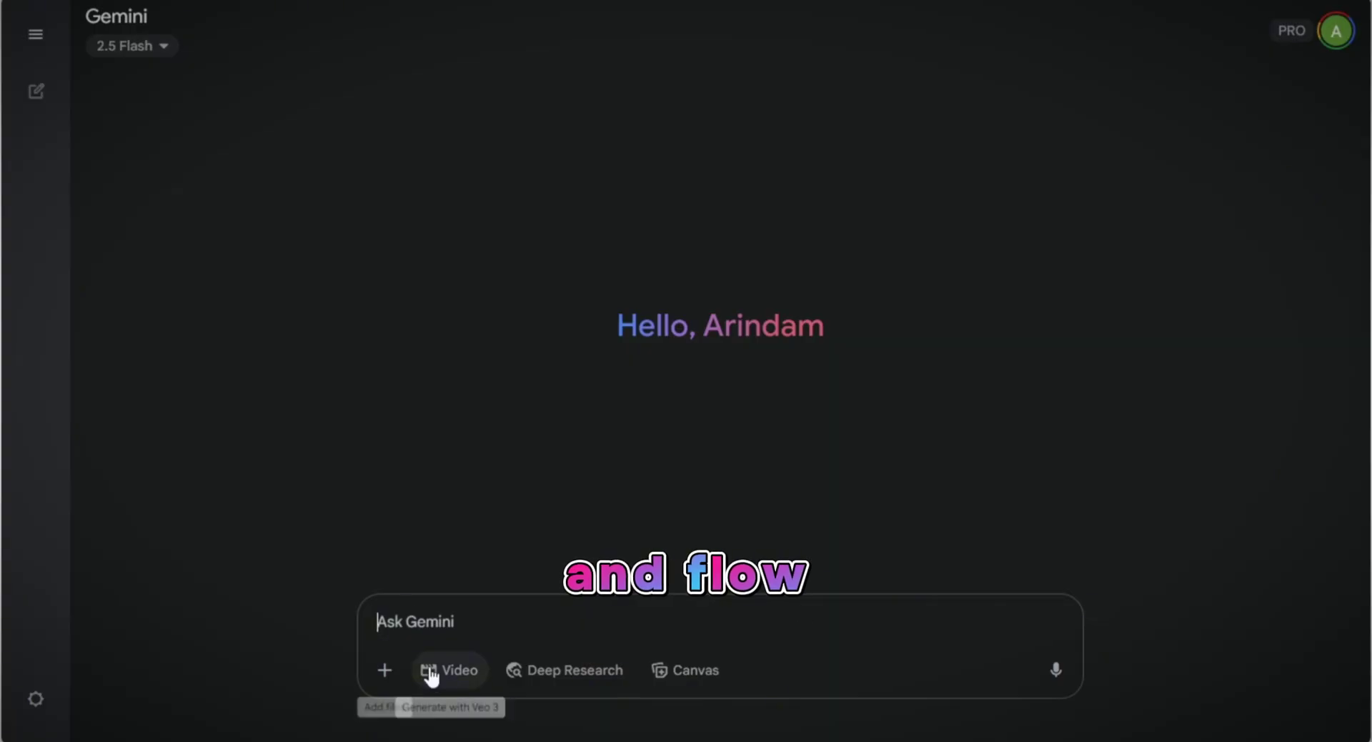
- Choose video generation in Gemini and look through the generated gorilla selfie videos in the chat
left_click(457, 679)
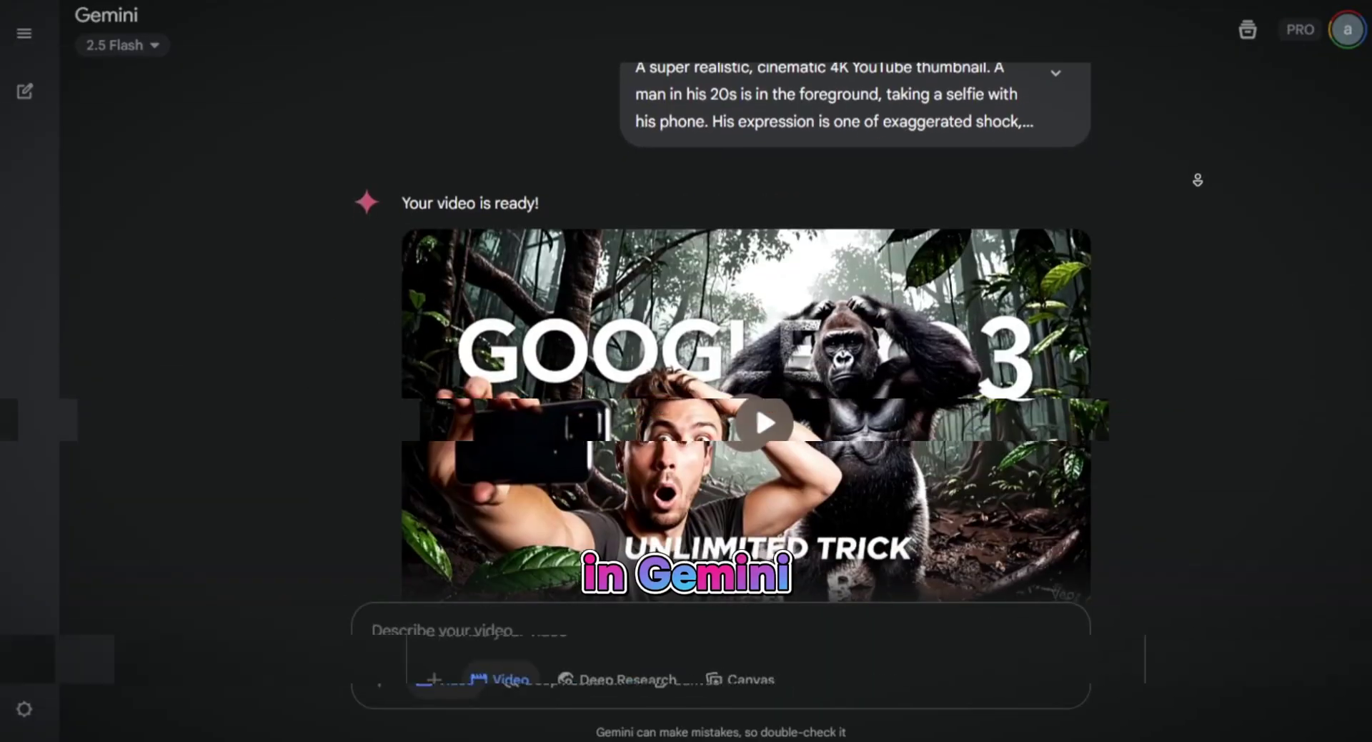
scroll(746, 343, "down", 10)
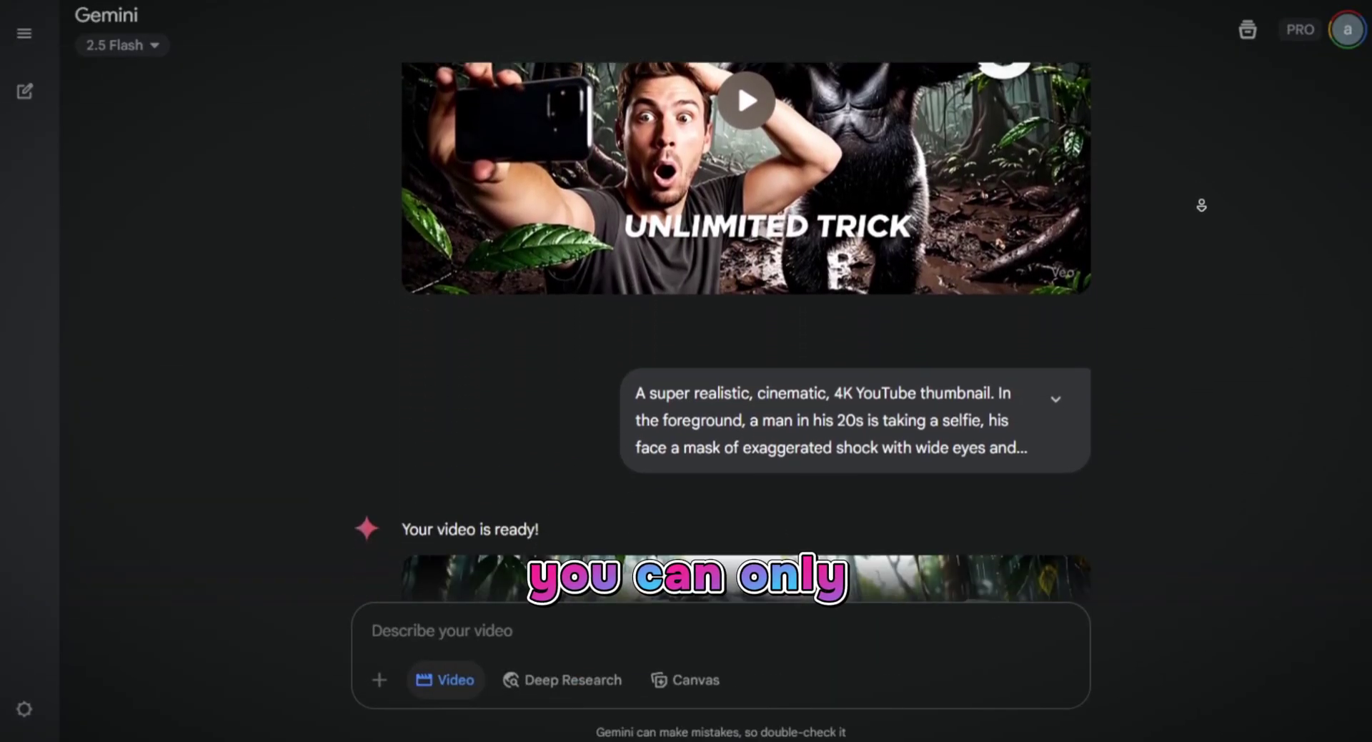
scroll(852, 555, "down", 10)
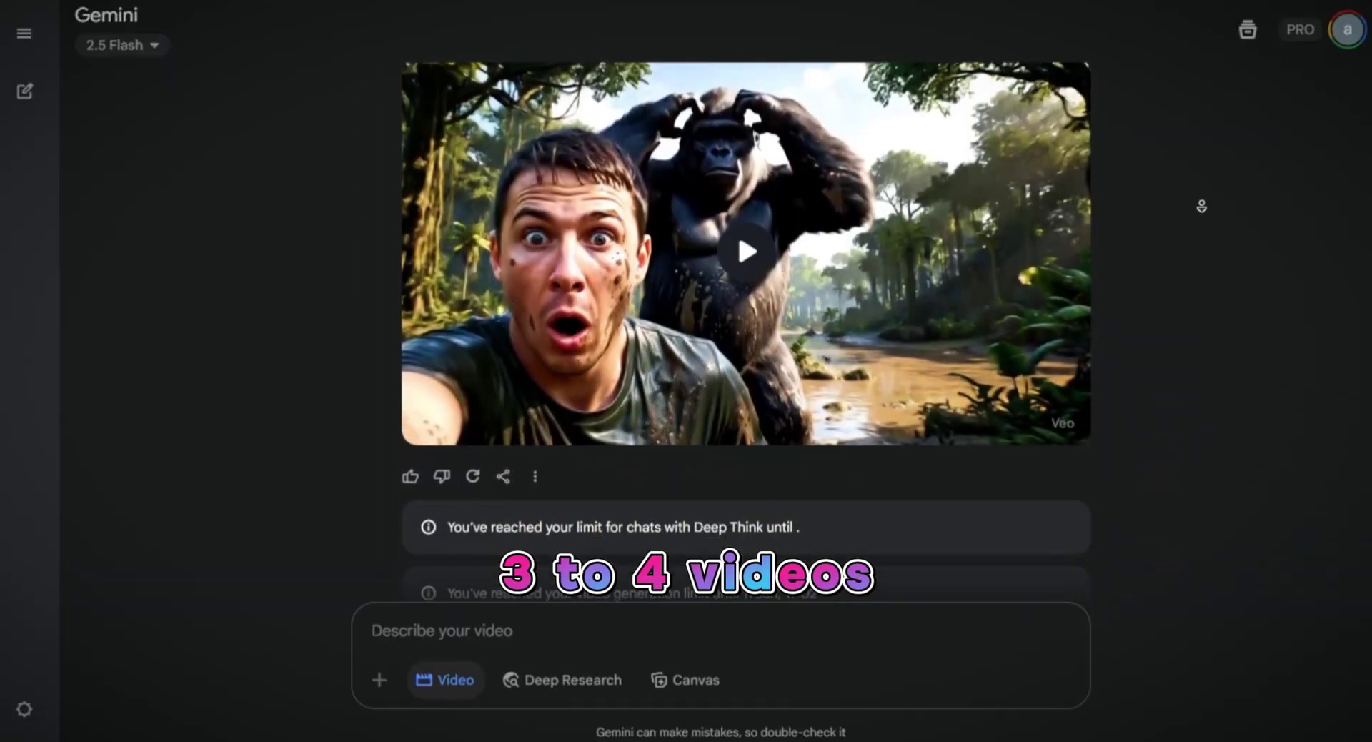
- Examine the Google One Help article on AI Credits for the Pro and Ultra monthly allowances and Veo video limits
left_click_drag(179, 431, 416, 434)
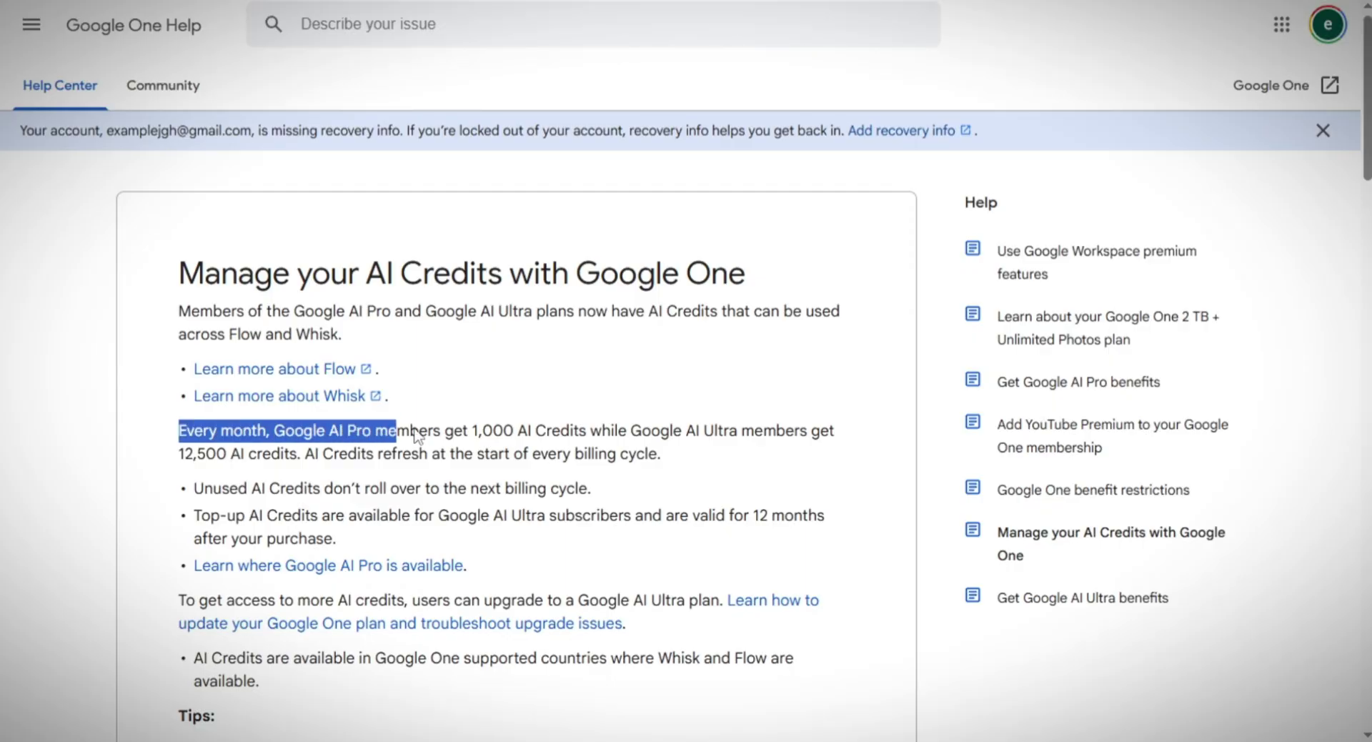
left_click_drag(631, 430, 181, 473)
left_click_drag(334, 453, 372, 453)
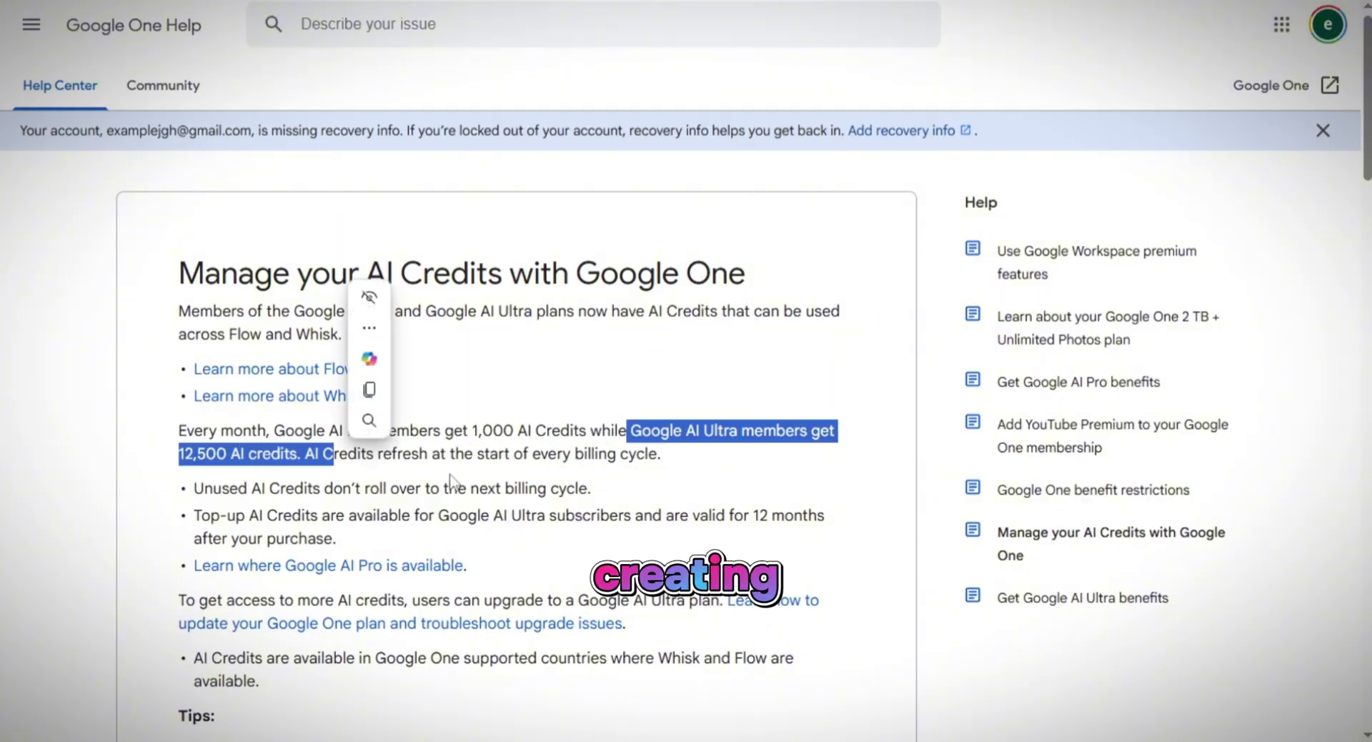
scroll(368, 408, "down", 15)
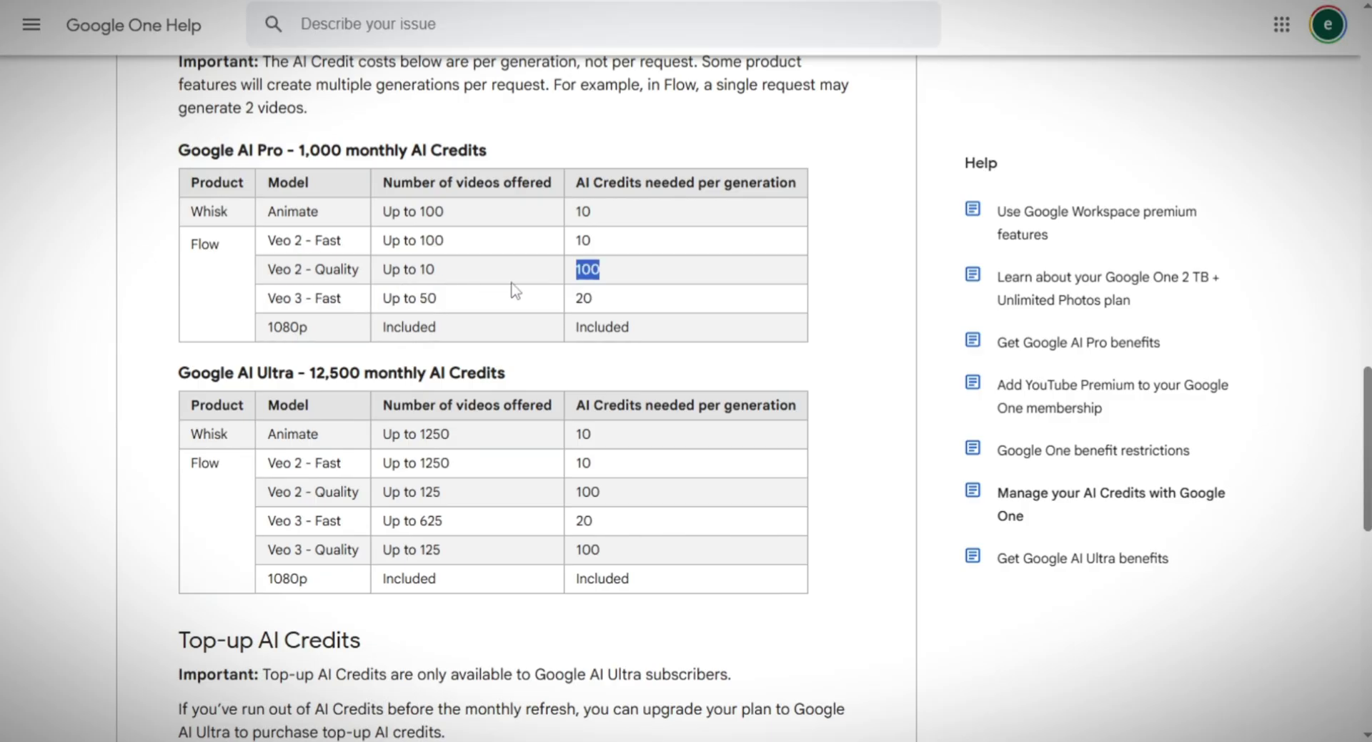
left_click_drag(513, 290, 598, 293)
left_click(440, 317)
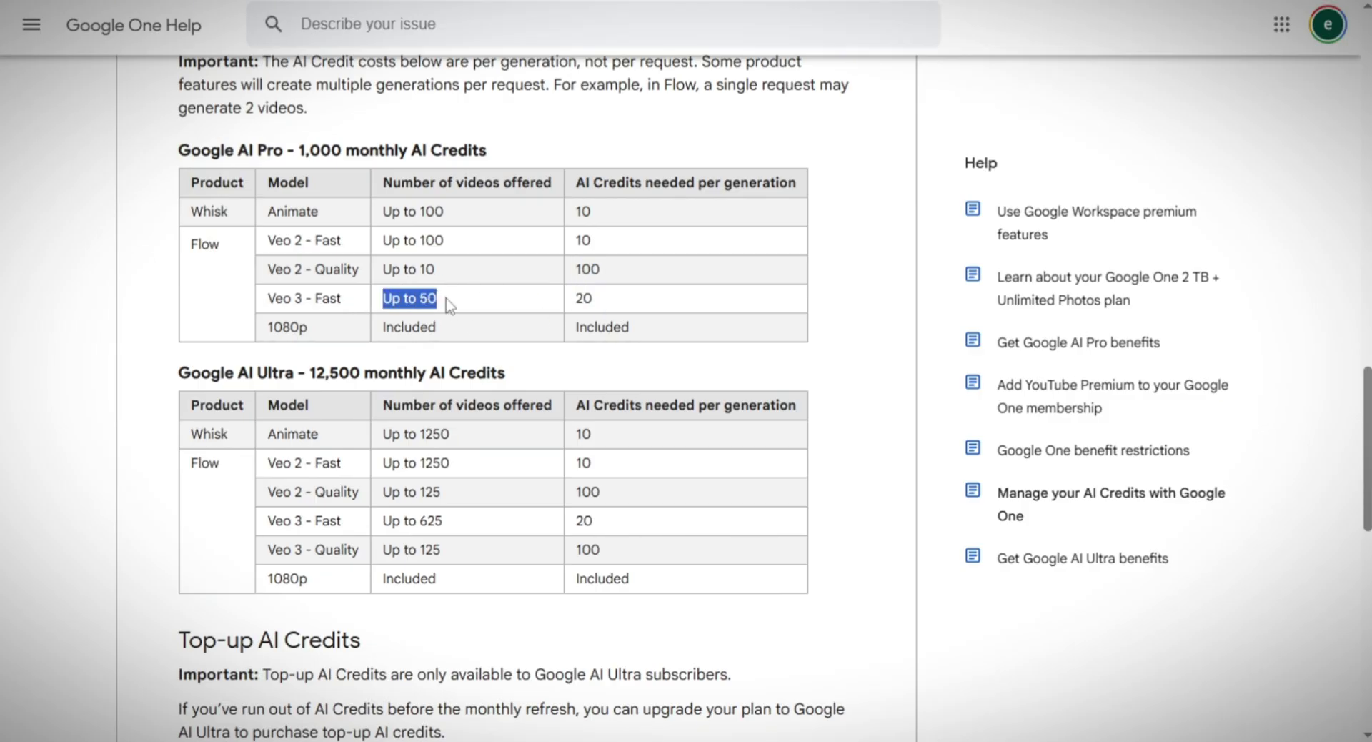
left_click(411, 176)
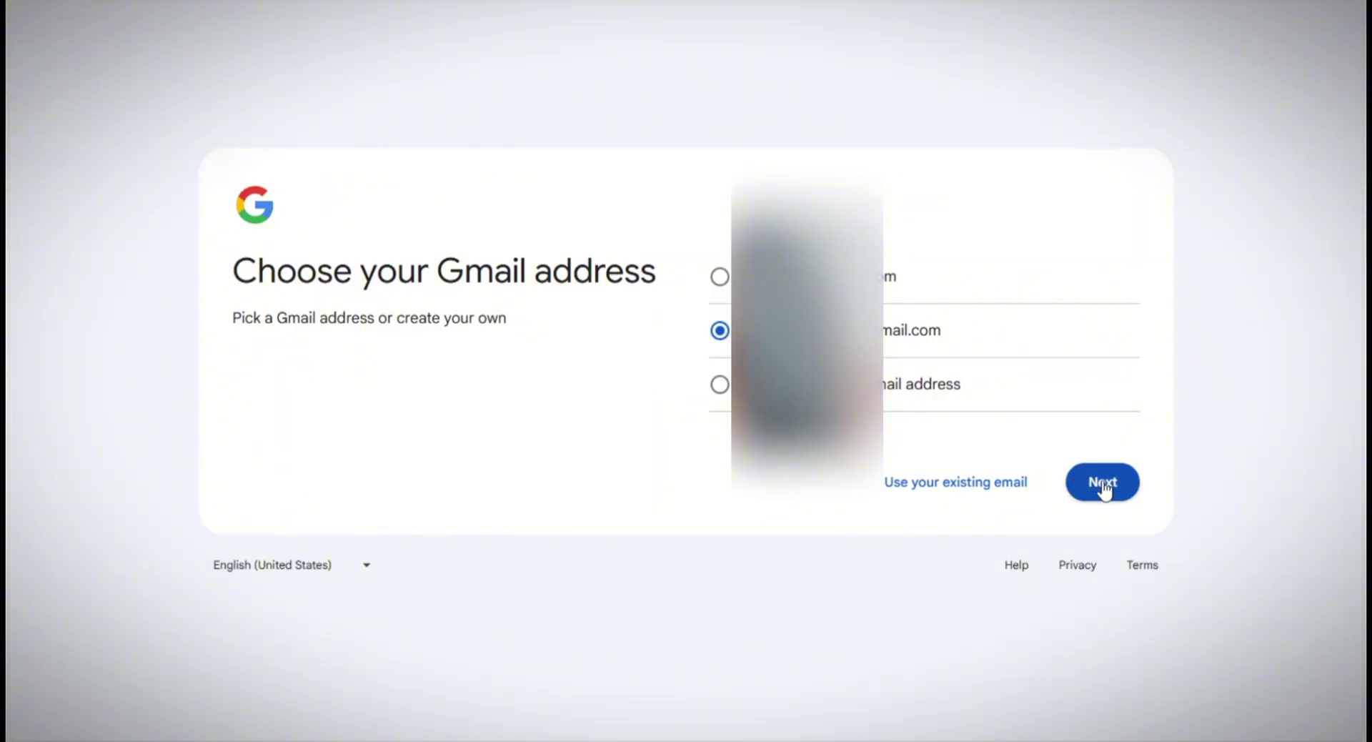
- Accept the selected Gmail address for the new Google account and submit its confirmed password
left_click(1104, 489)
left_click(882, 347)
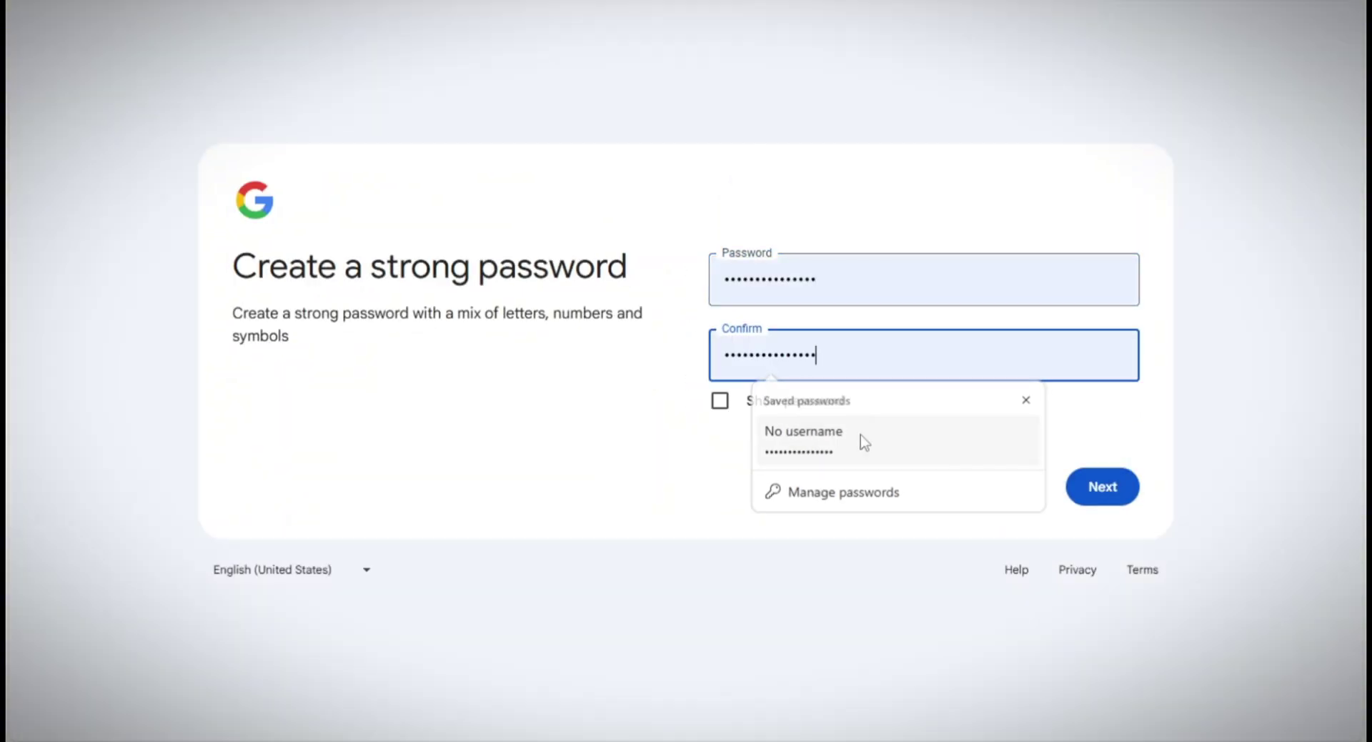
key("Return")
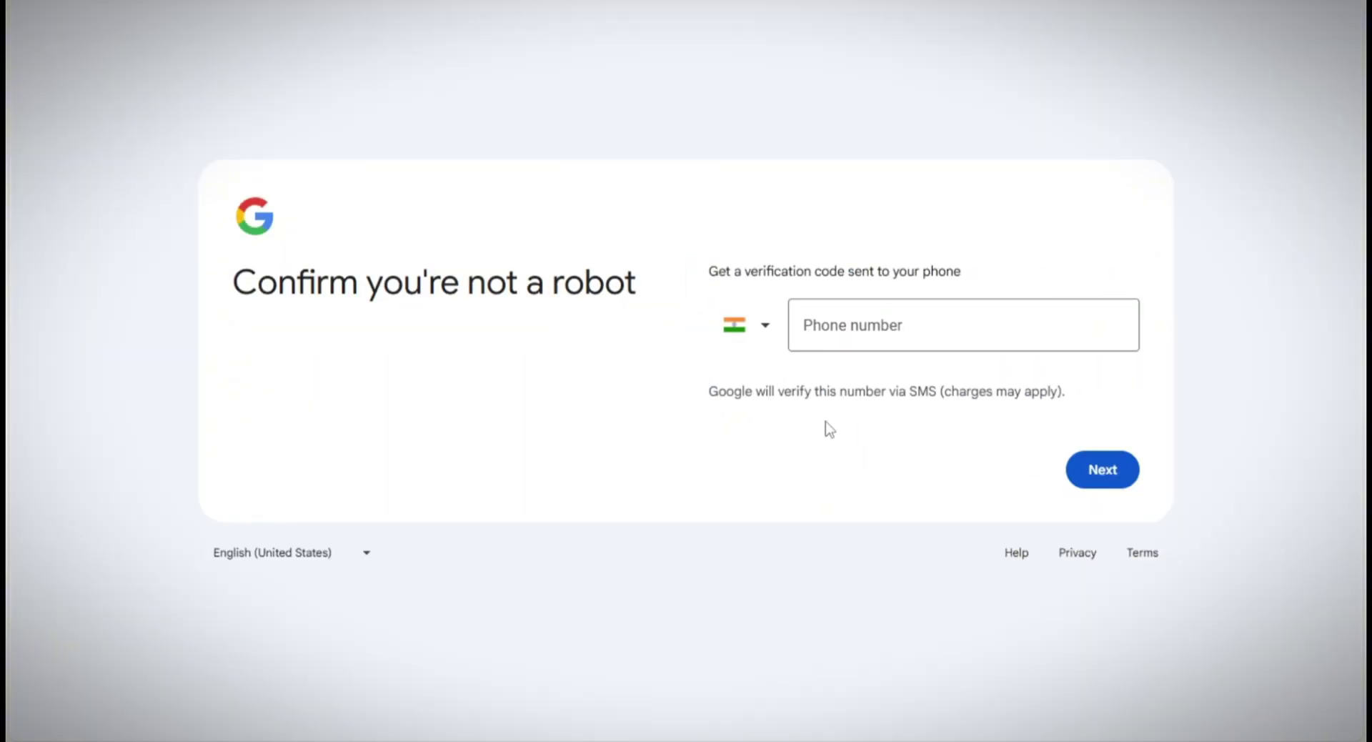
left_click_drag(241, 283, 643, 324)
left_click(518, 285)
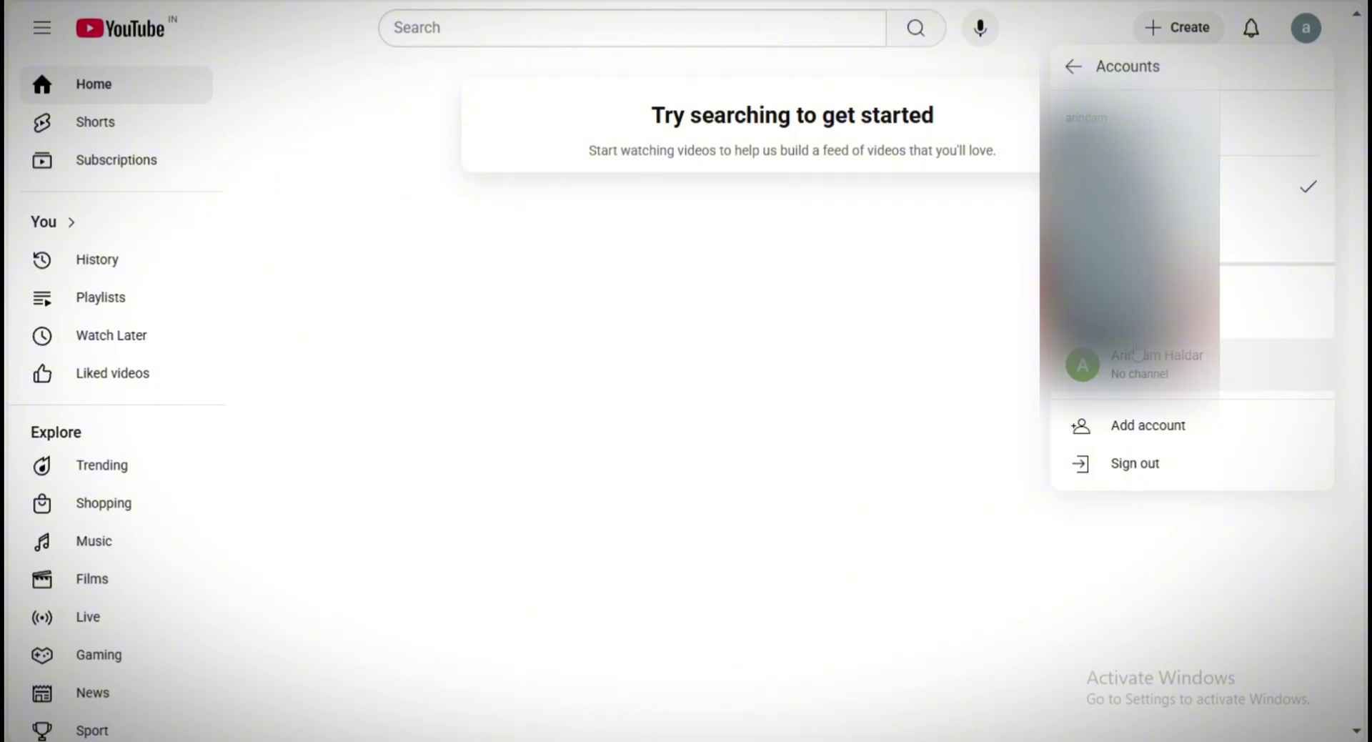
- Add another account and begin creating a new Google account for personal use
left_click(1139, 429)
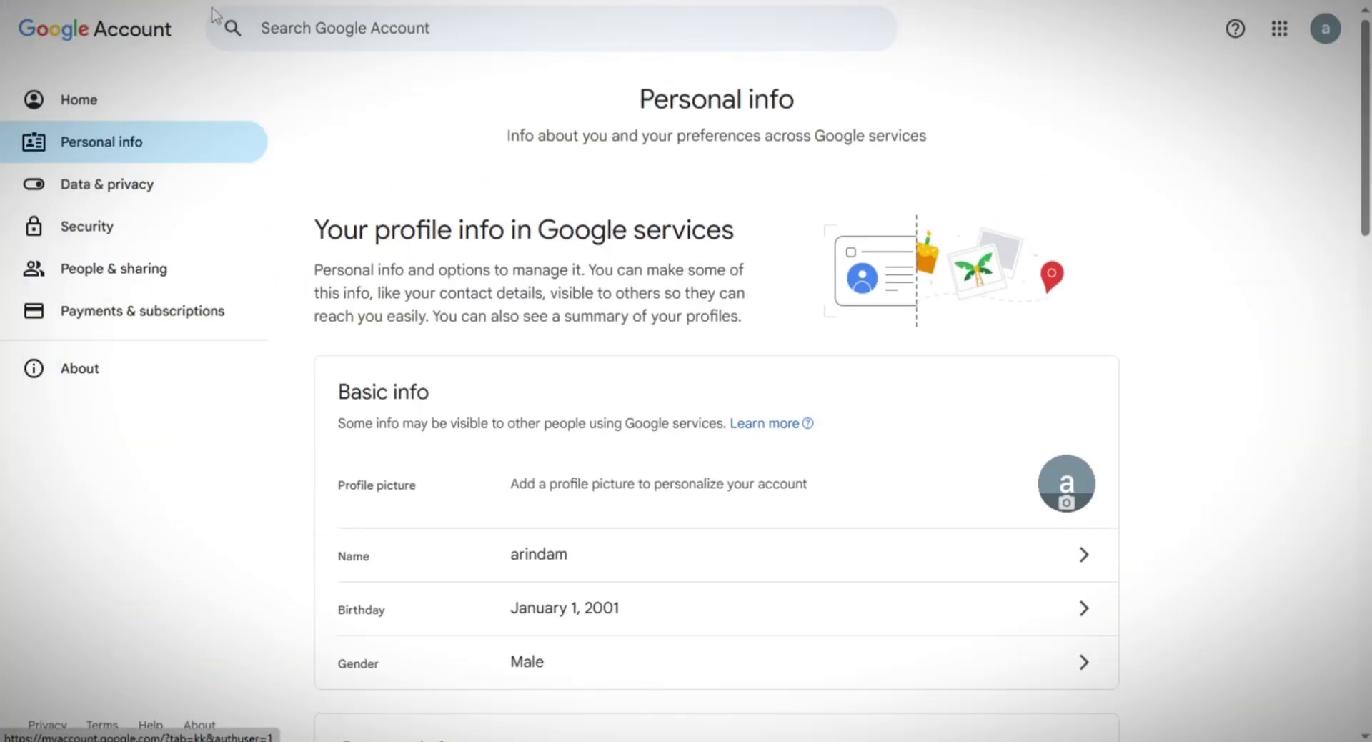
left_click(1325, 30)
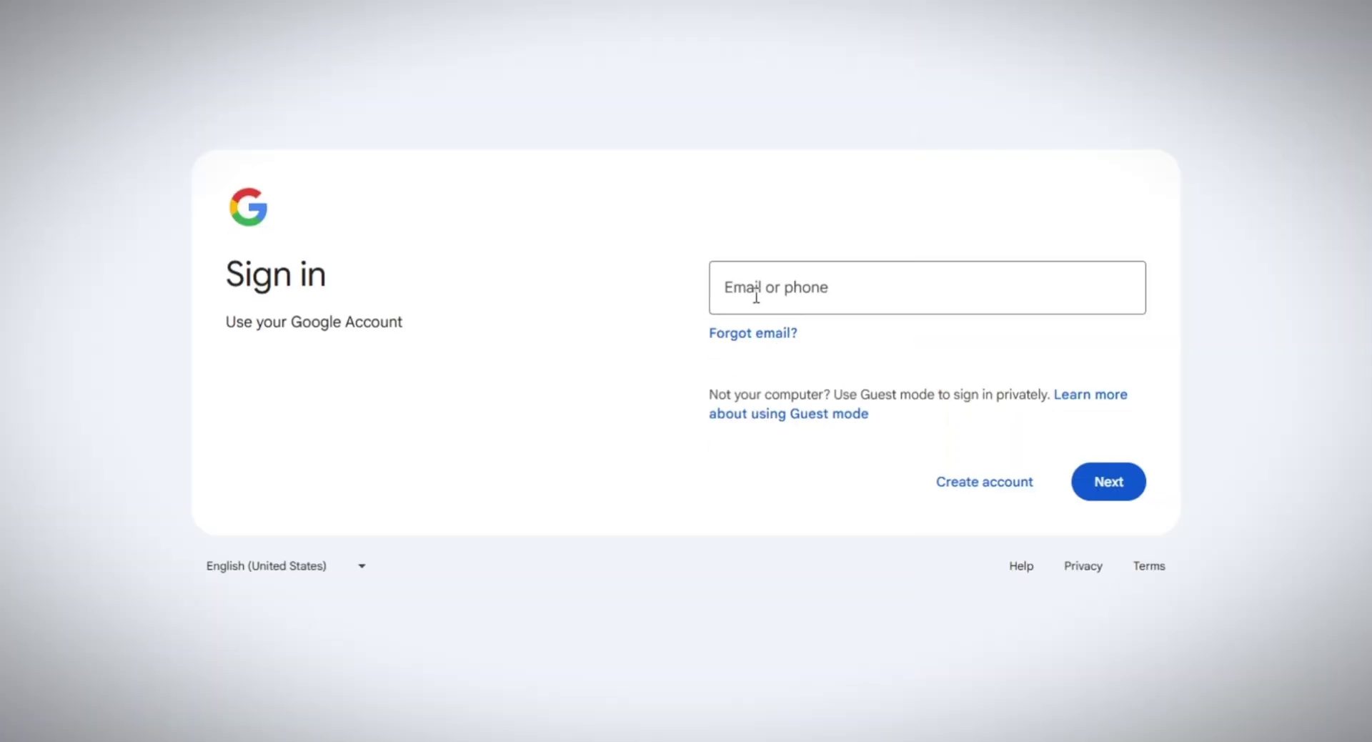
left_click(753, 295)
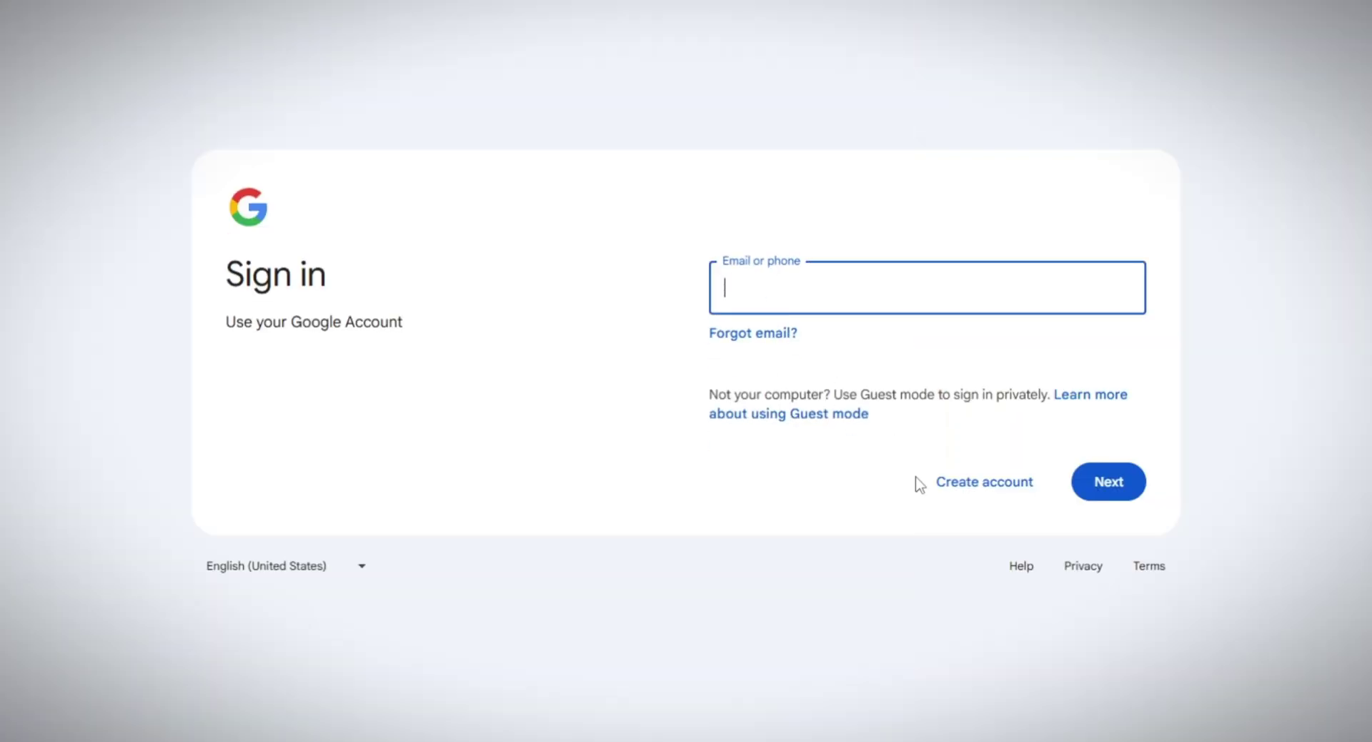
left_click(960, 493)
left_click(961, 493)
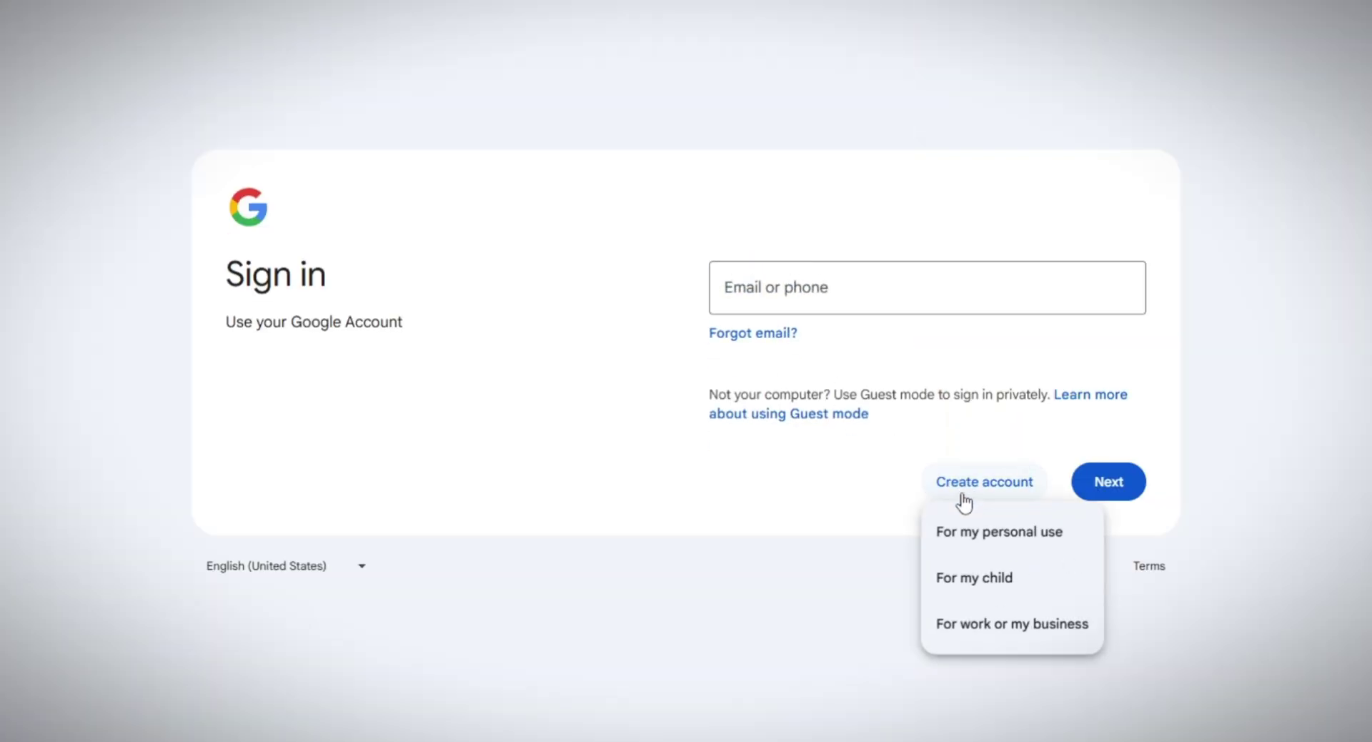
left_click(962, 532)
- Fill in and submit the new account's first name as example, the birthday, gender Male, the Gmail username and the confirmed password
type("example")
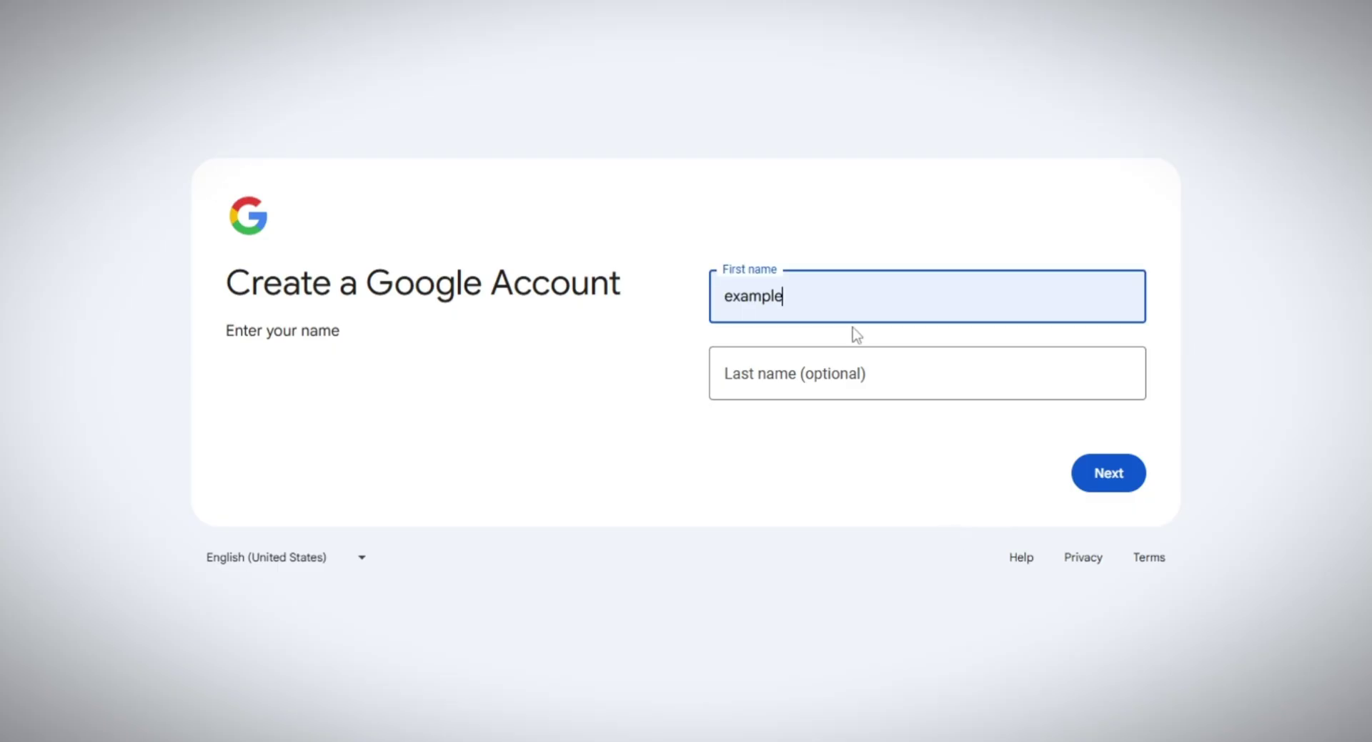
left_click(1126, 475)
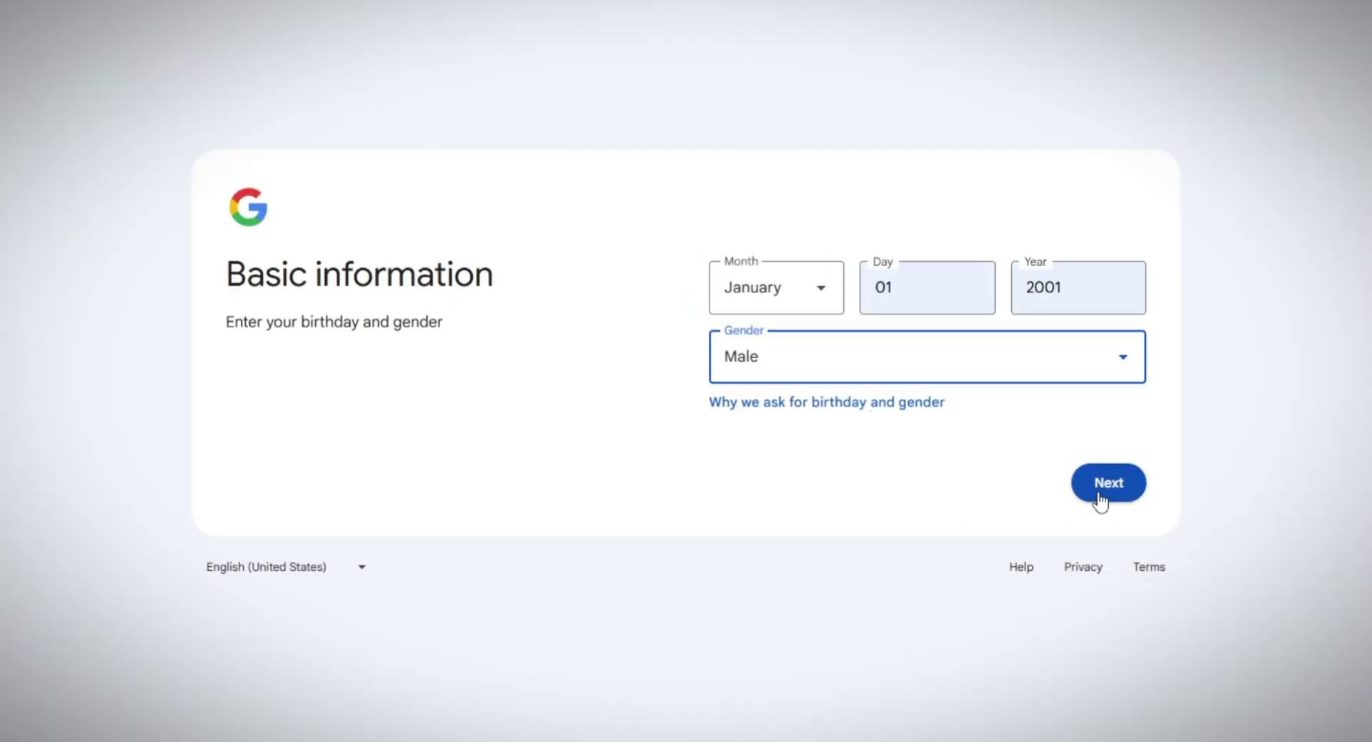
left_click(1101, 493)
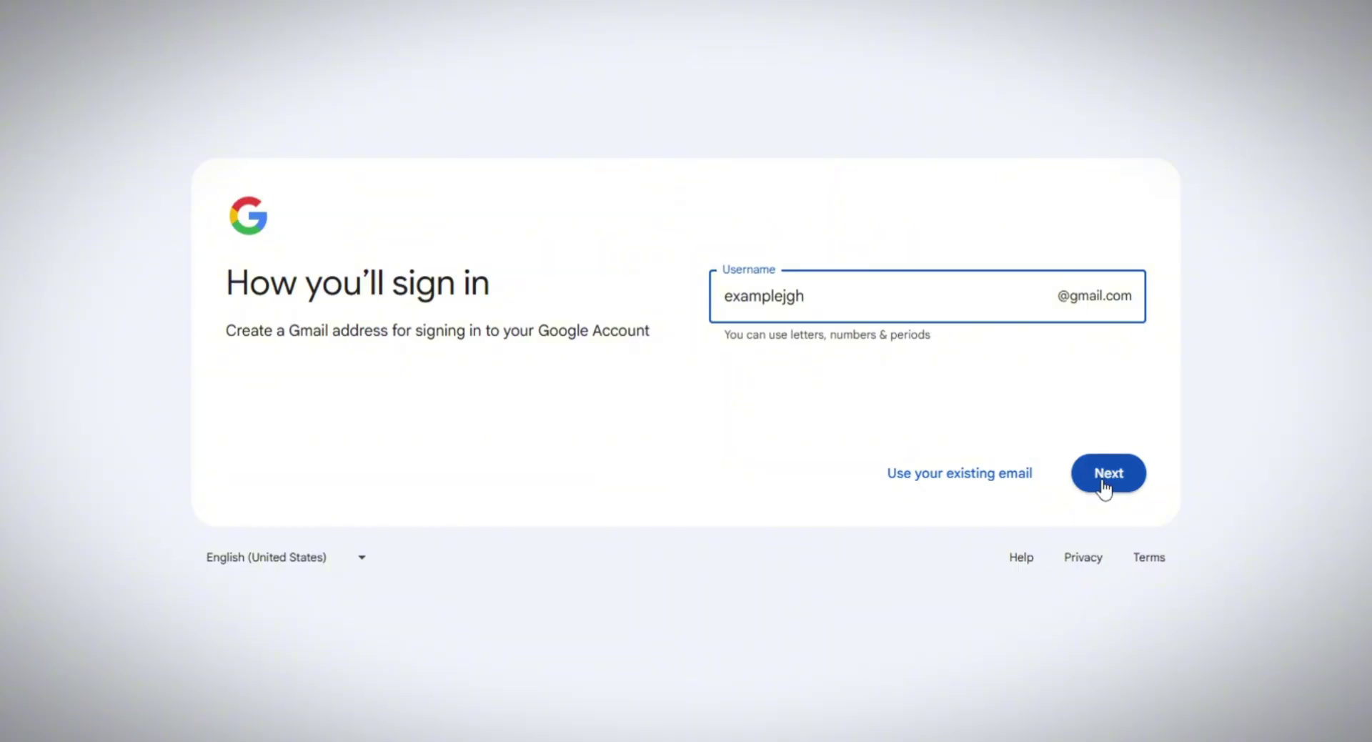
left_click(1104, 489)
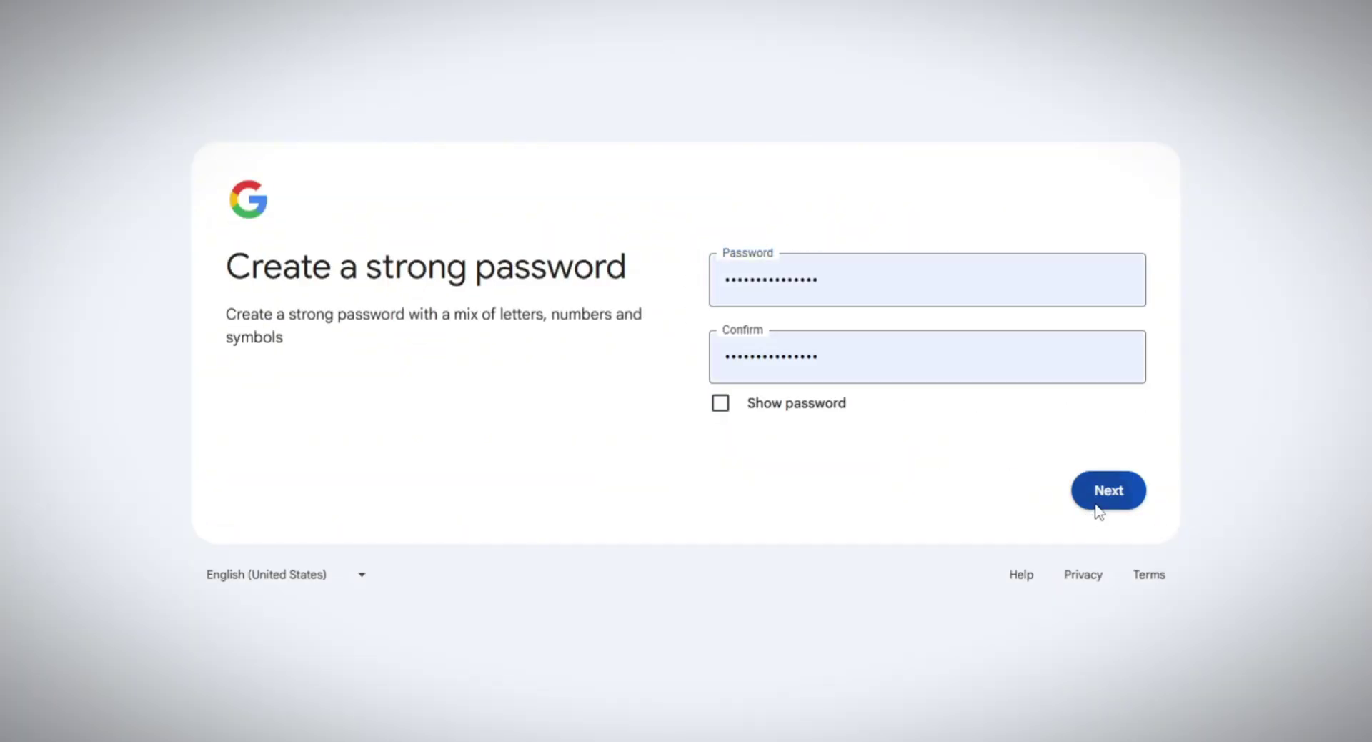
left_click(1097, 504)
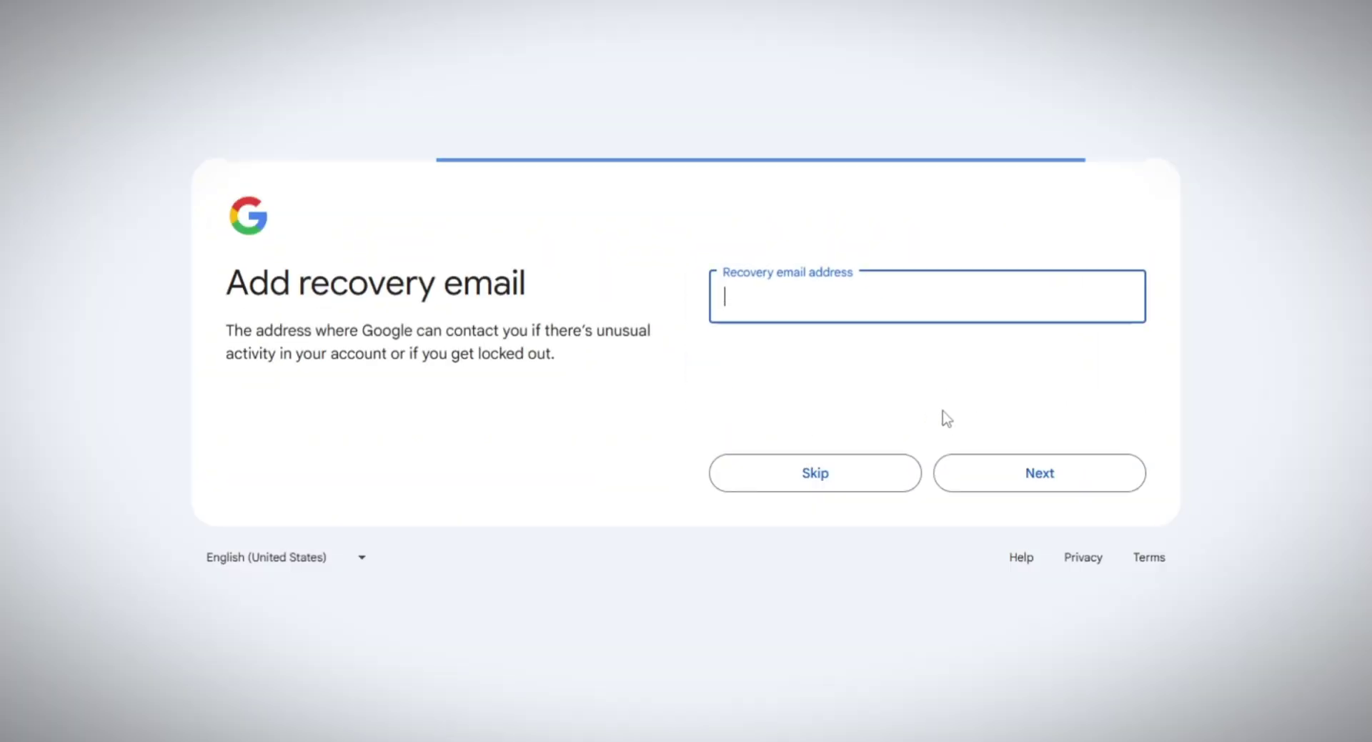
- Skip the recovery email and agree to Google's terms to finish creating the account
left_click(819, 475)
left_click(1121, 484)
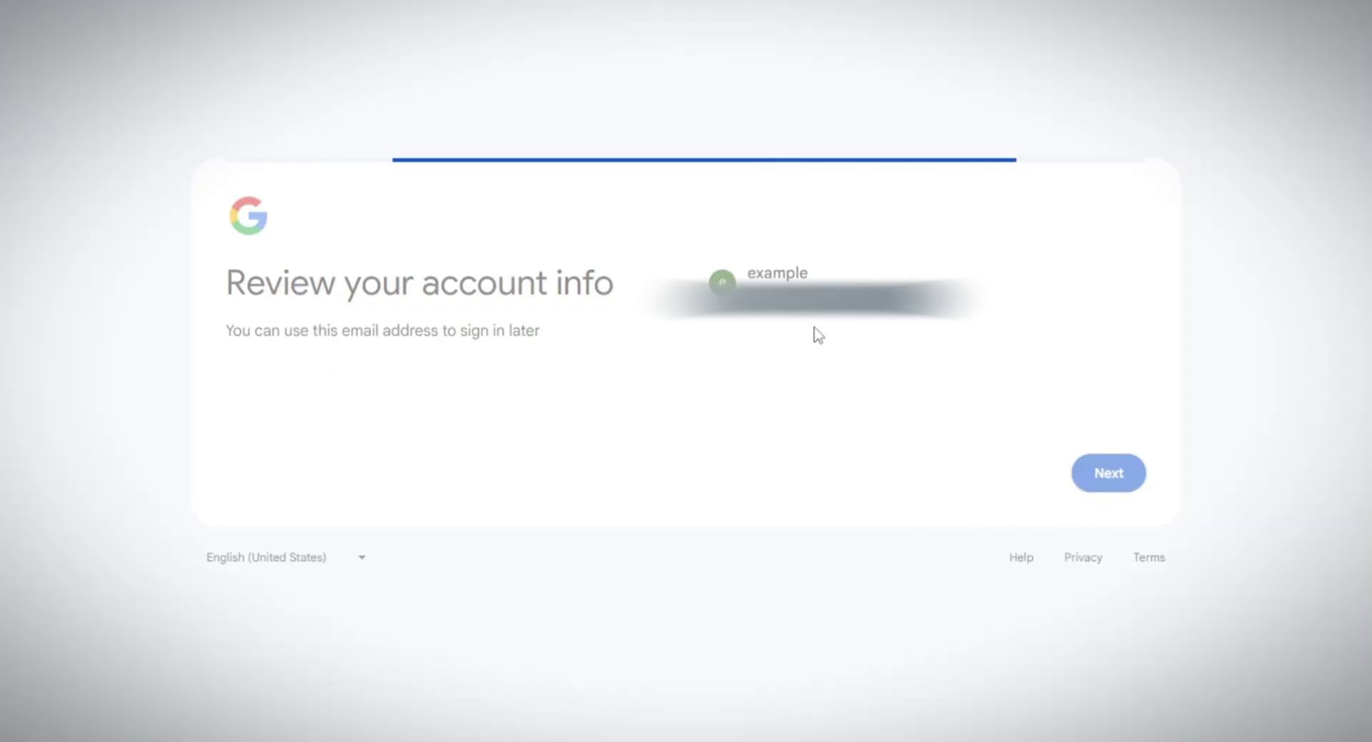
scroll(891, 362, "down", 10)
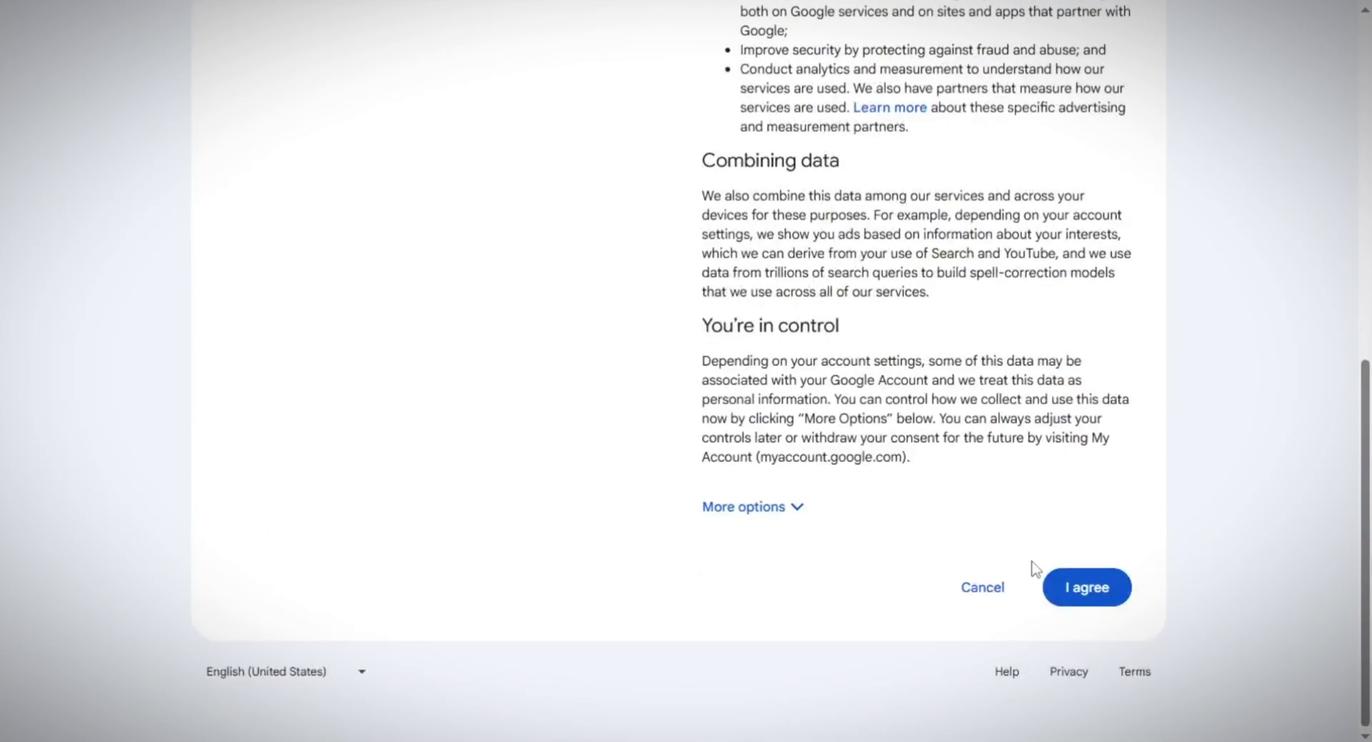
left_click(1084, 601)
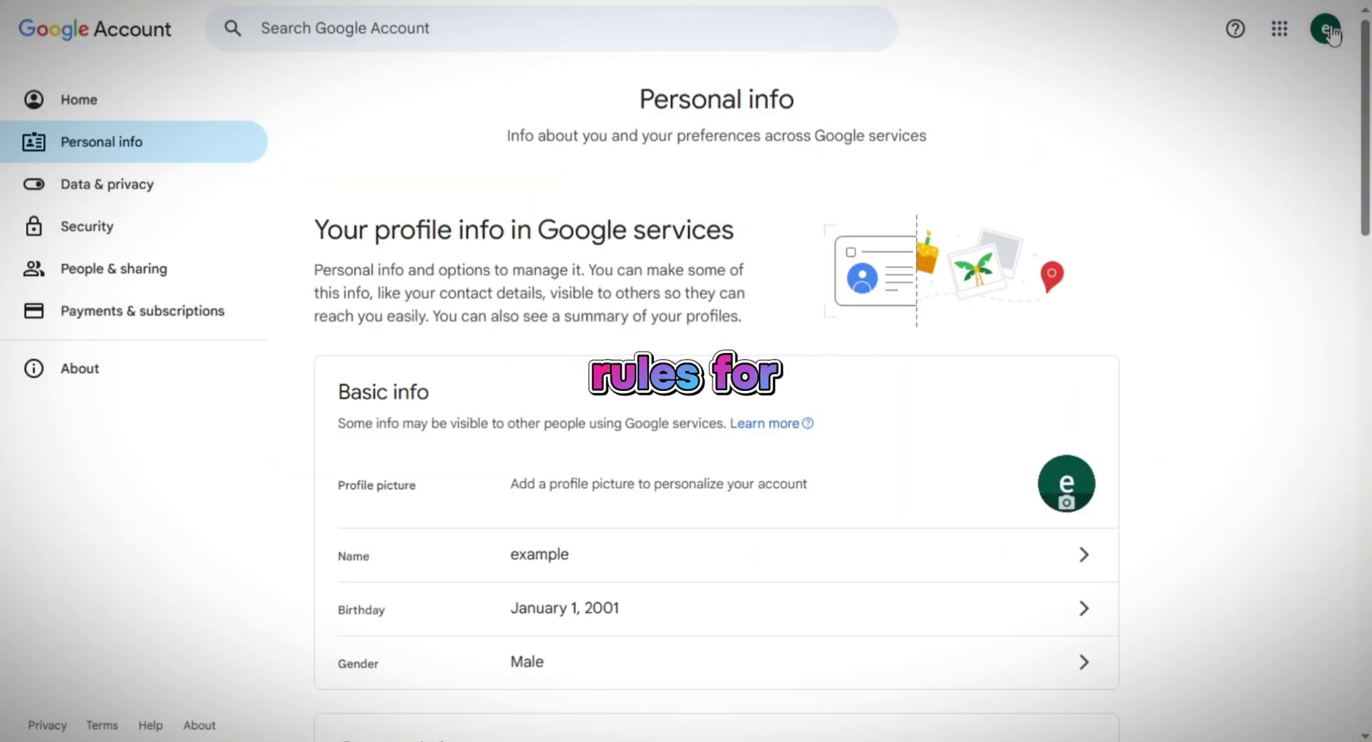
- Open the new account's profile overview and dismiss the suggestion to add a recovery phone
left_click(1327, 30)
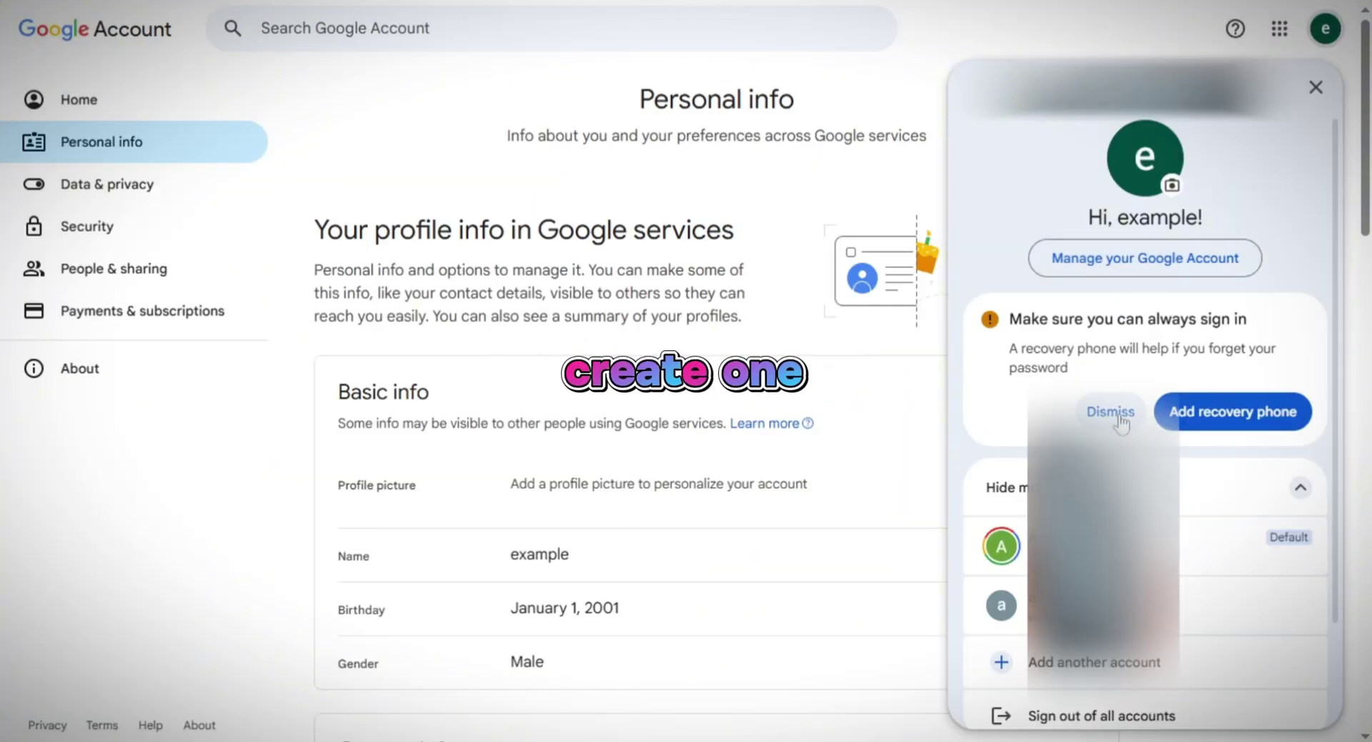
left_click(1118, 416)
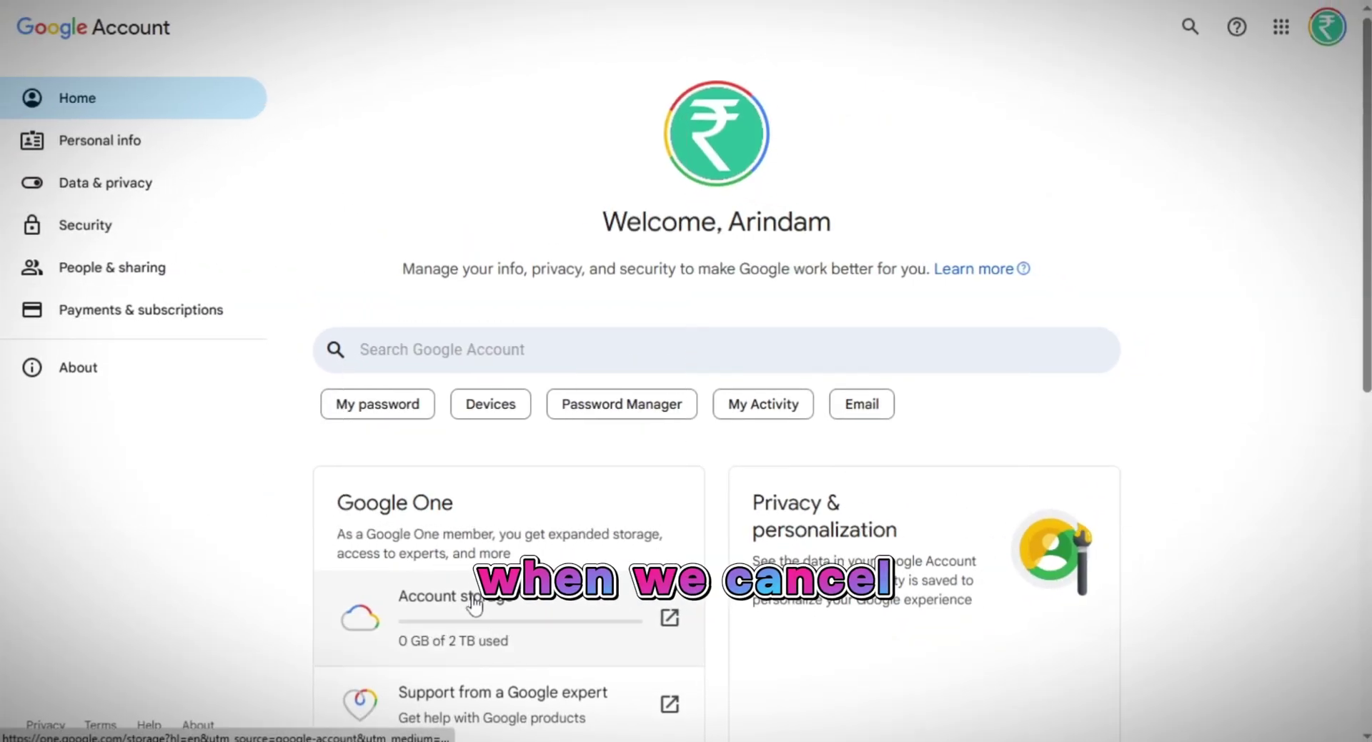
- Open subscription management from the Payments & subscriptions page of the subscribed Google Account
scroll(556, 539, "down", 2)
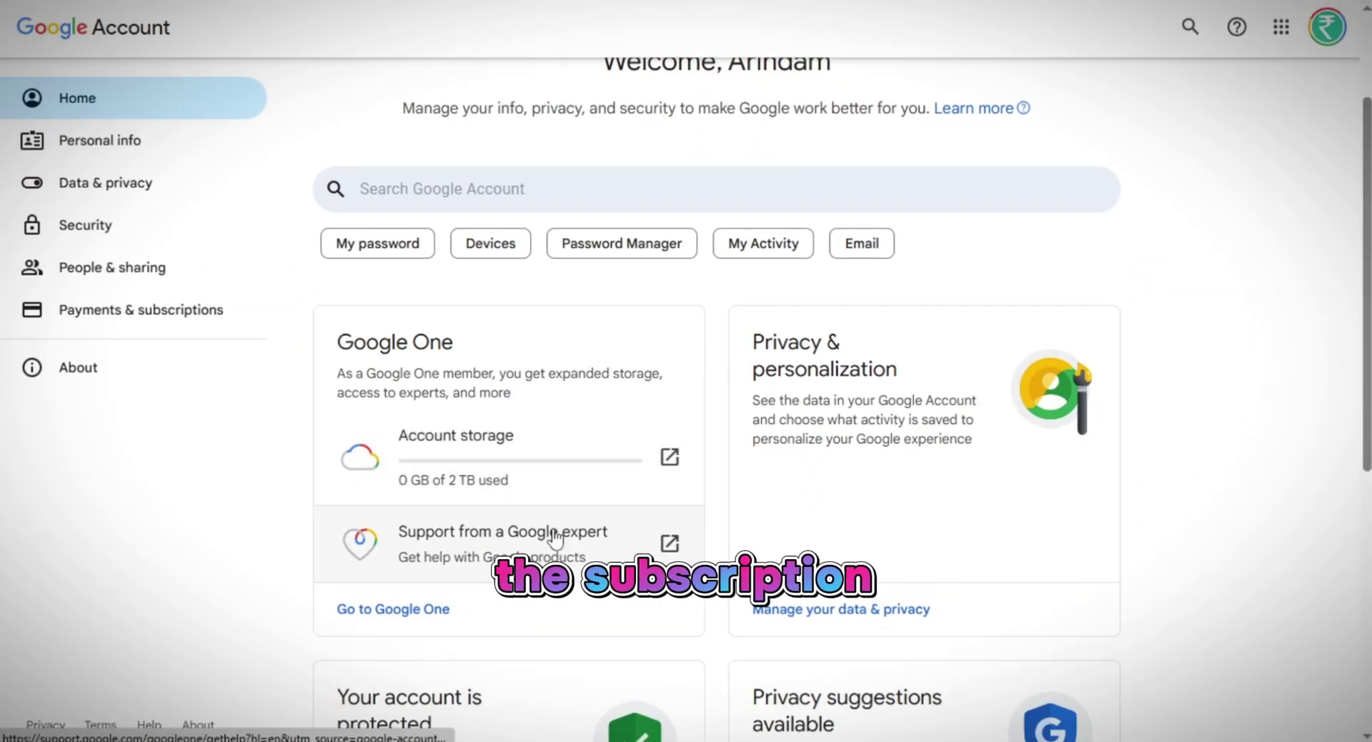
left_click(143, 311)
scroll(543, 493, "down", 5)
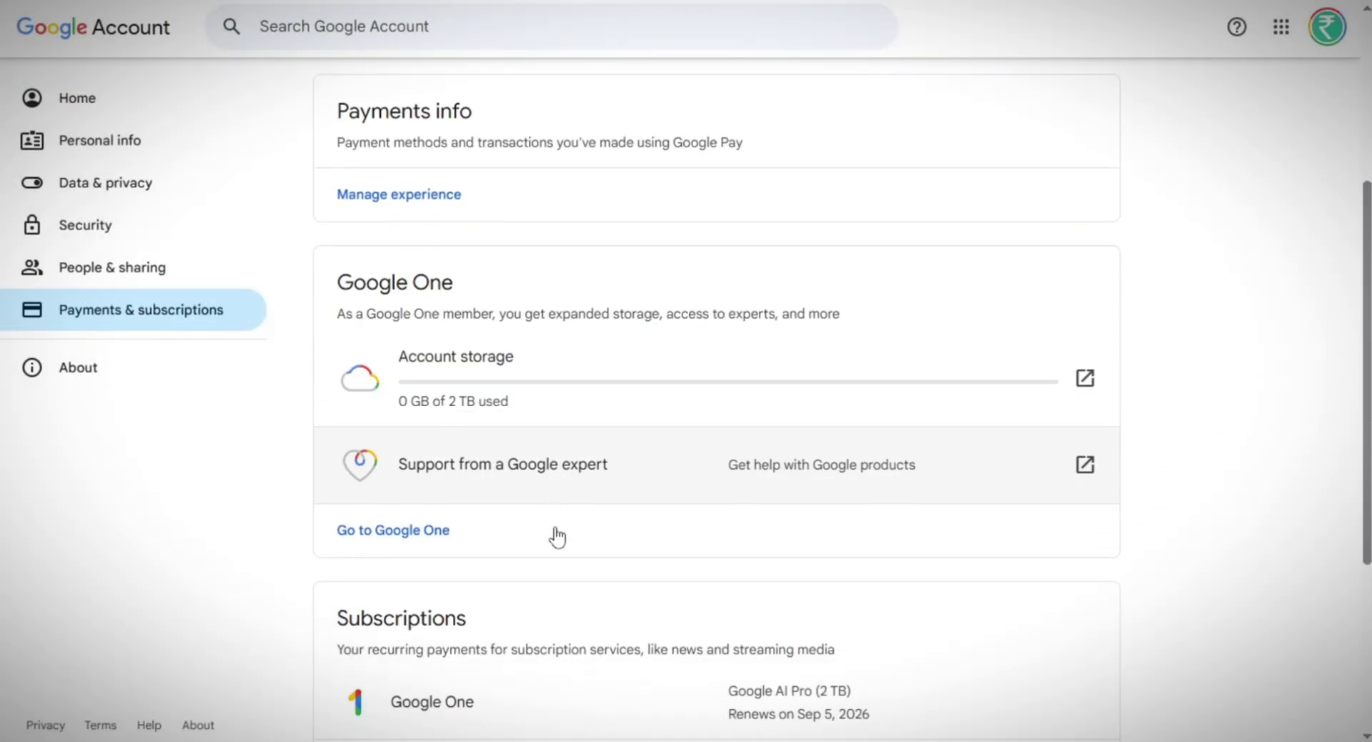
scroll(444, 603, "down", 2)
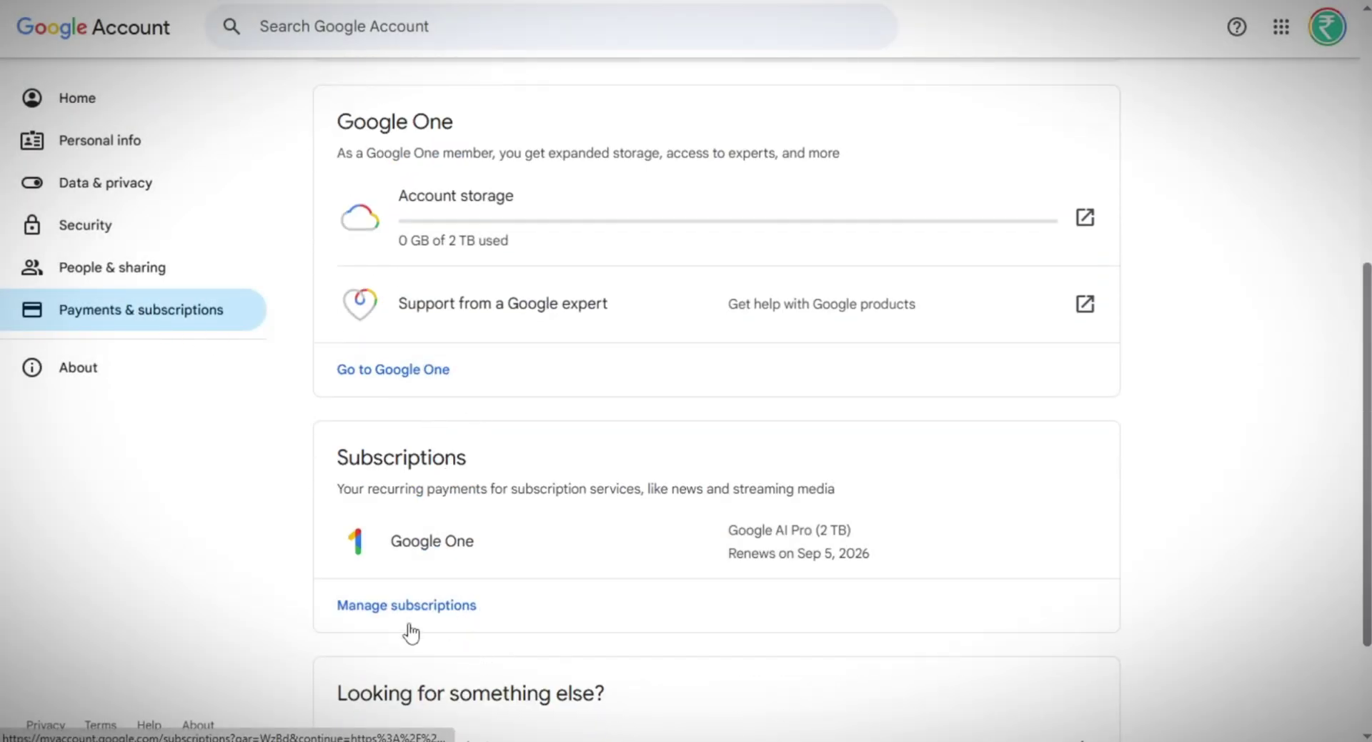
left_click(404, 621)
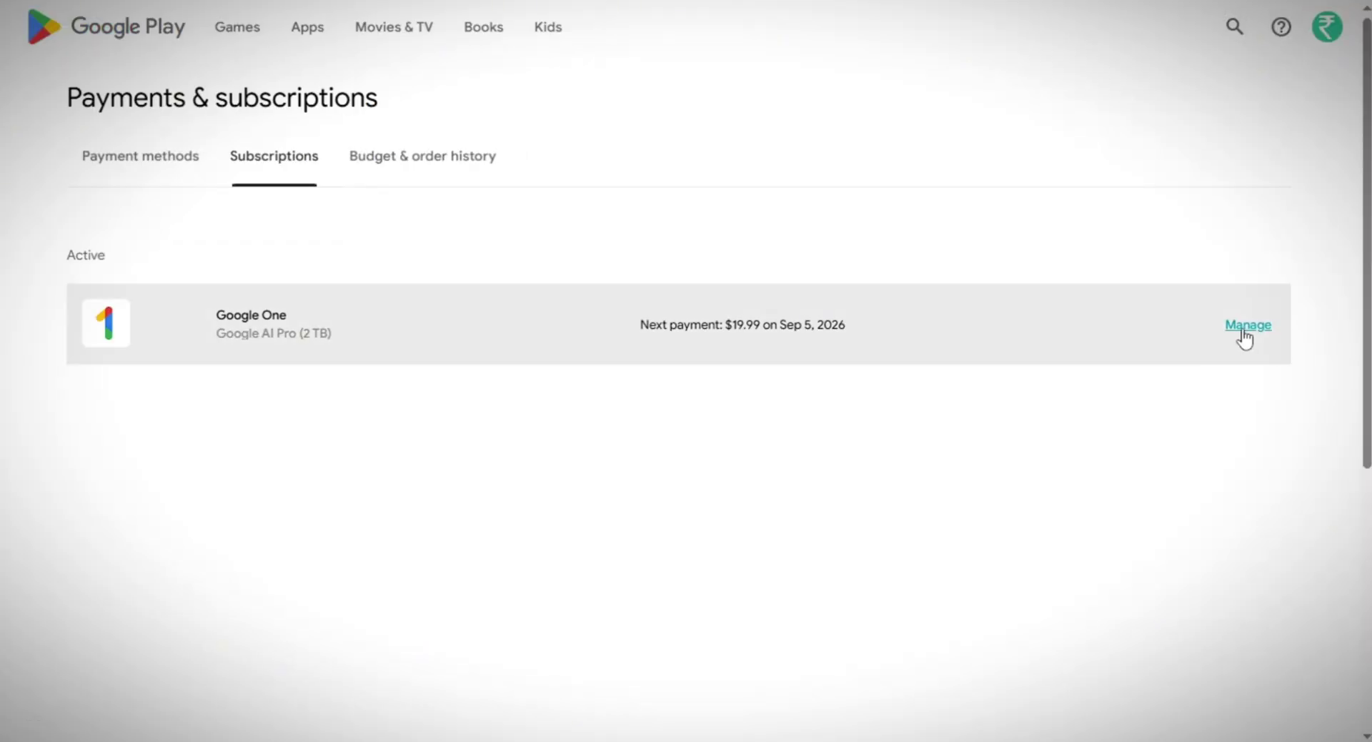
- Cancel the Google One subscription for Google AI Pro (2 TB) on Google Play and dismiss the confirmation
left_click(1243, 328)
left_click(509, 579)
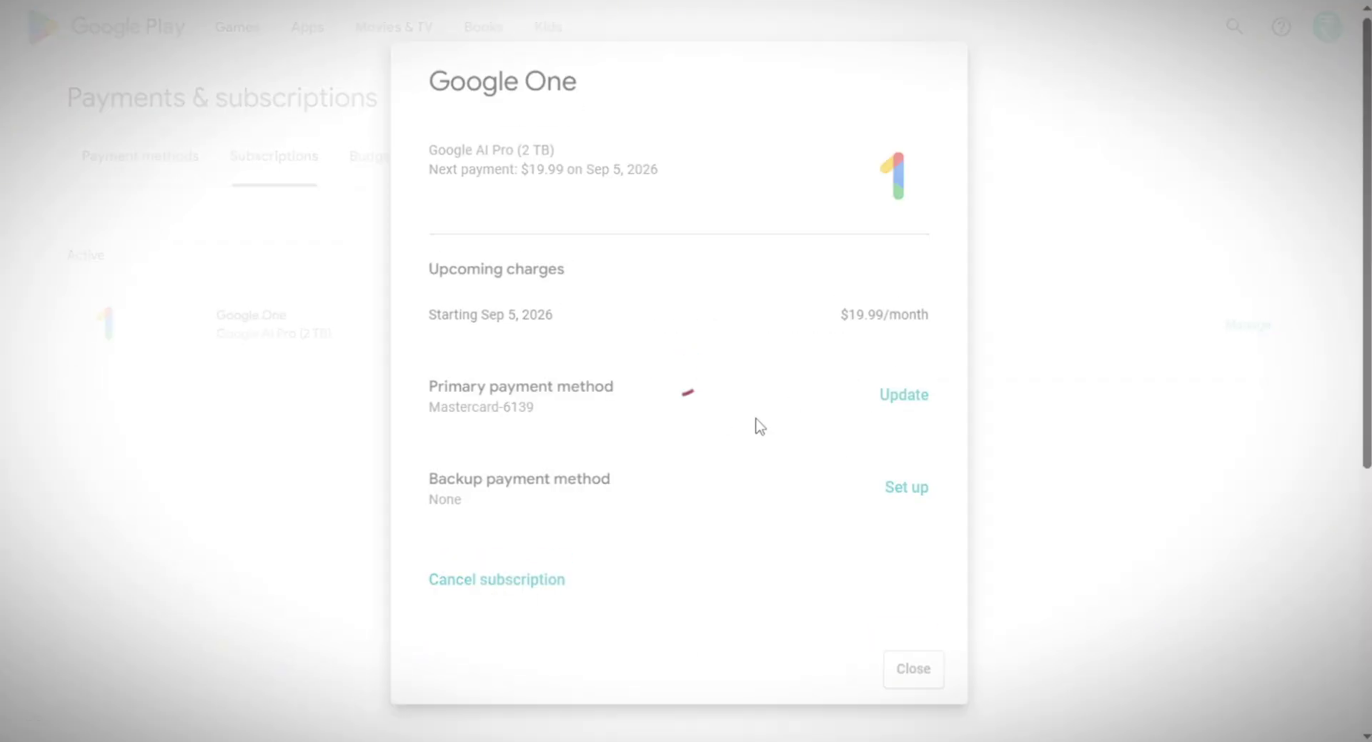
left_click_drag(536, 450, 789, 451)
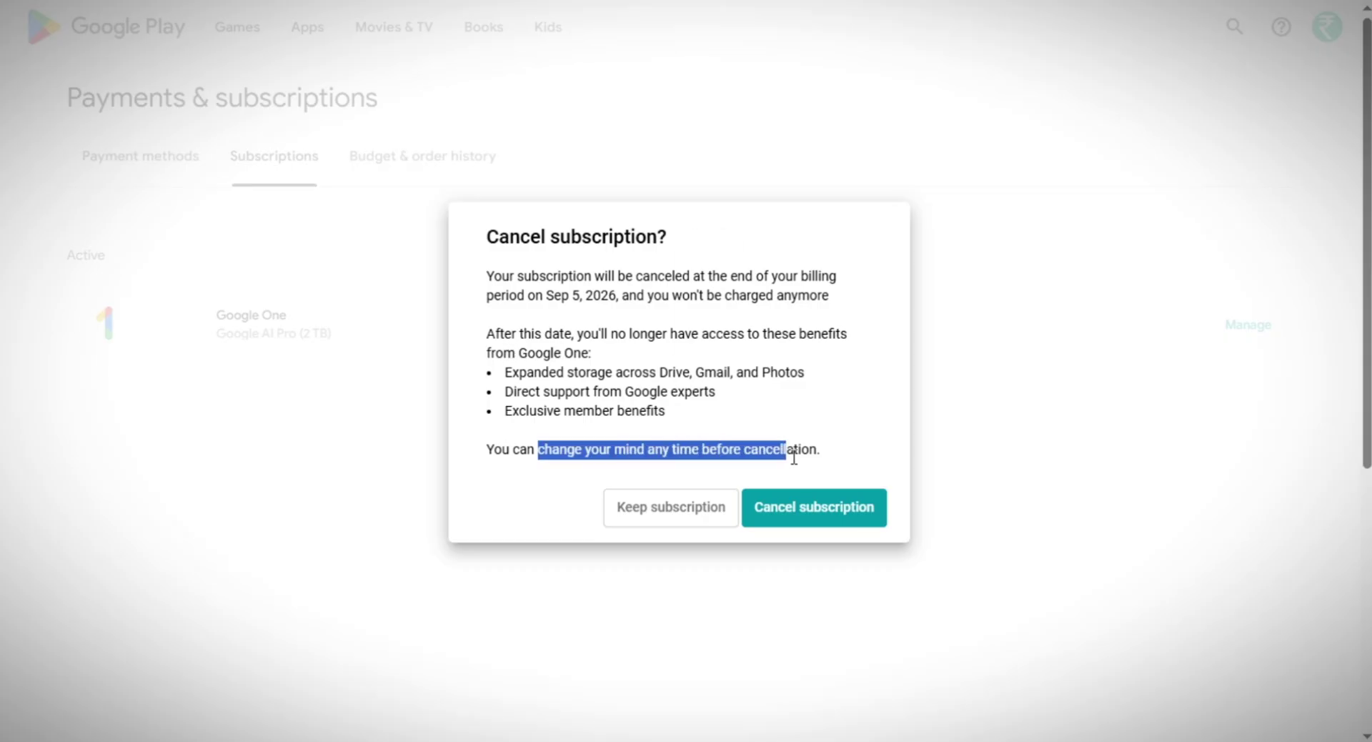
left_click(846, 516)
left_click(822, 418)
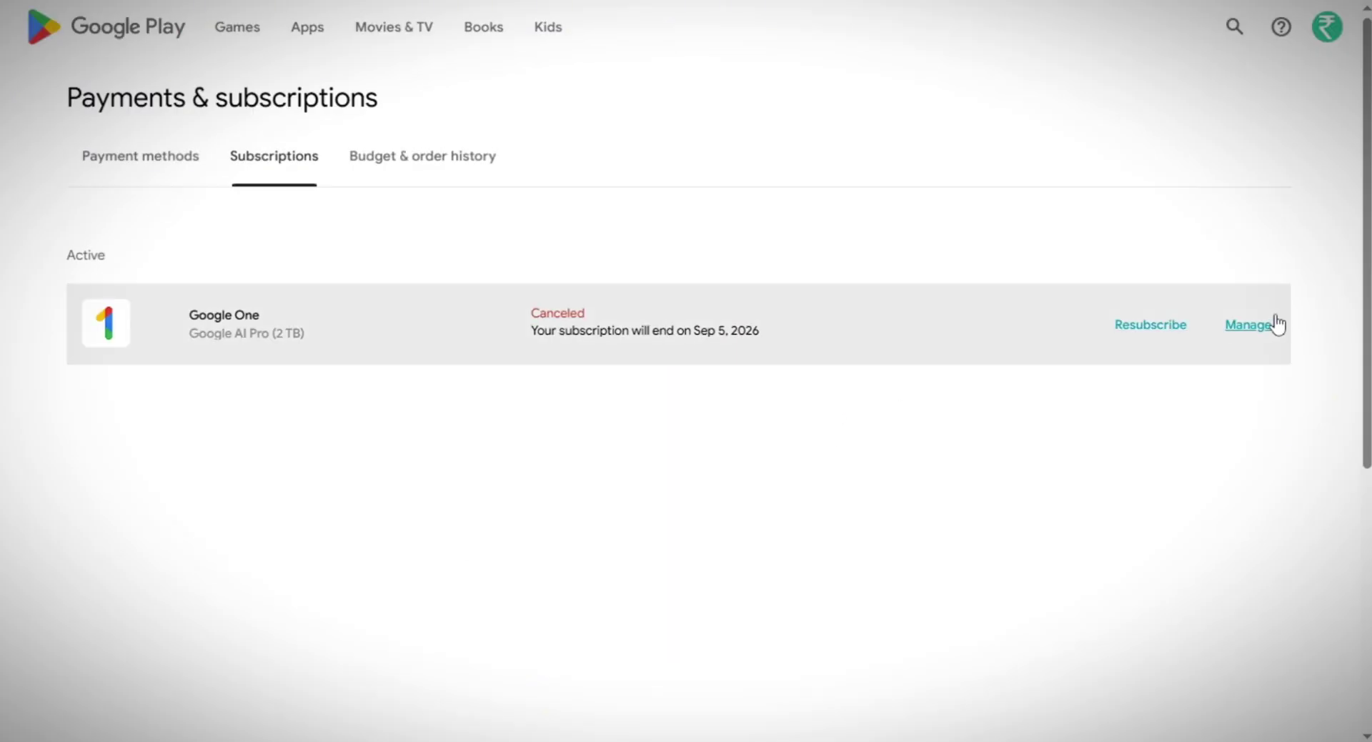
left_click(1164, 327)
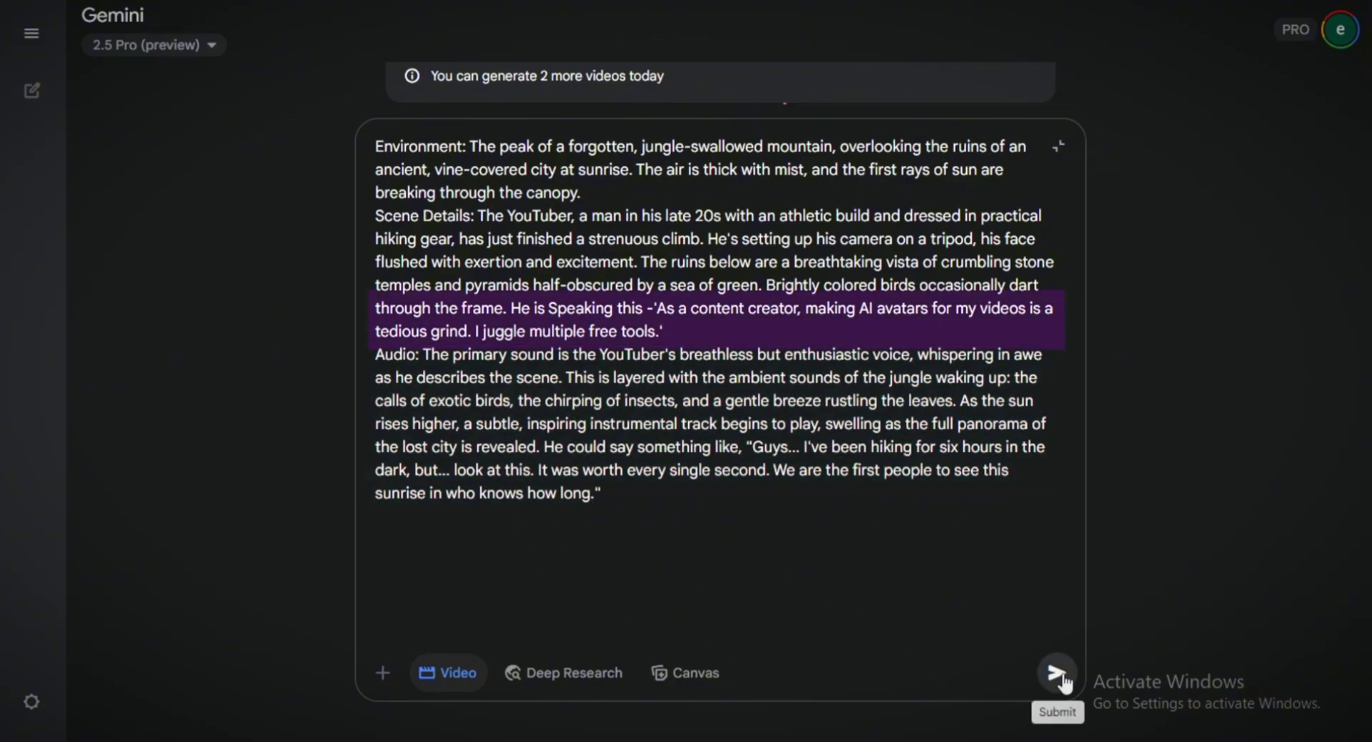
- Submit the video prompt about a YouTuber on a jungle mountain peak at sunrise in Gemini
left_click(1063, 677)
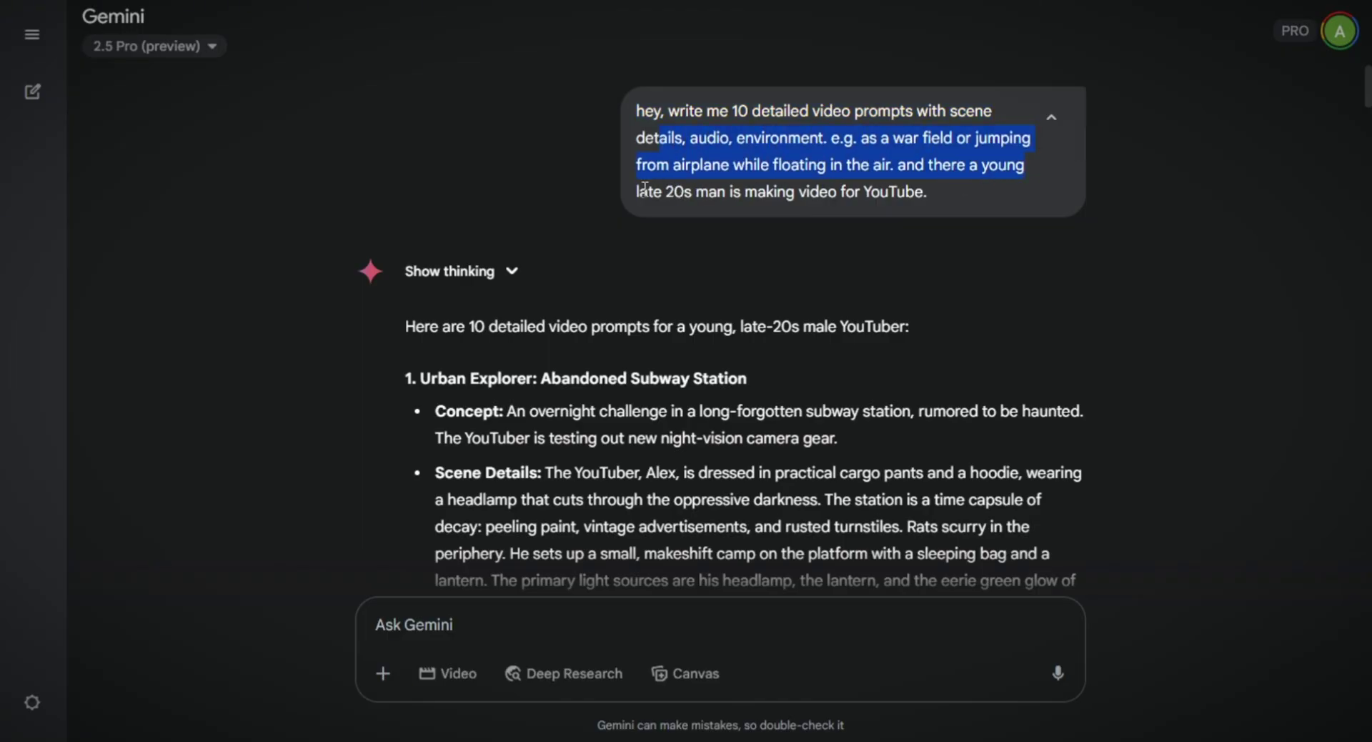
- Read the Gemini request for 10 detailed video prompts and look through the scene, audio and environment descriptions in the reply
left_click_drag(644, 187, 927, 191)
left_click(970, 212)
scroll(969, 233, "down", 3)
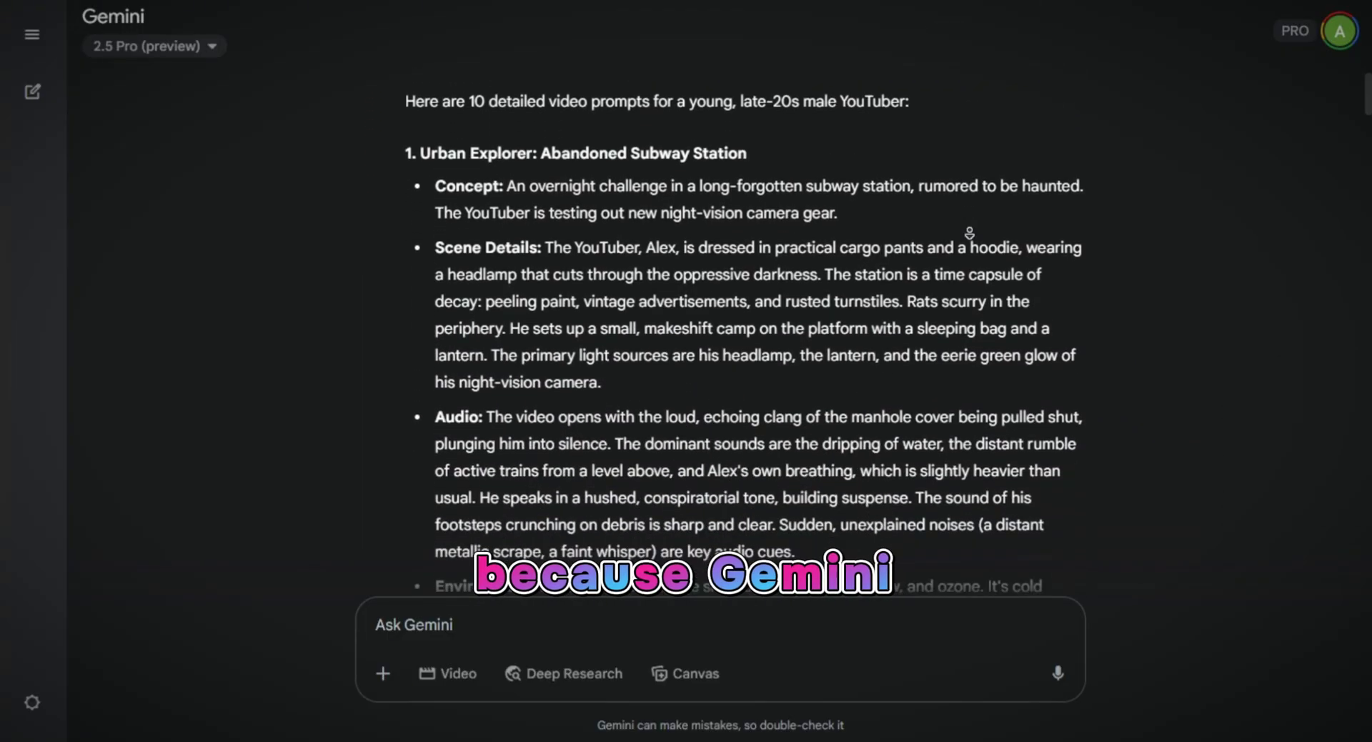
scroll(969, 233, "down", 15)
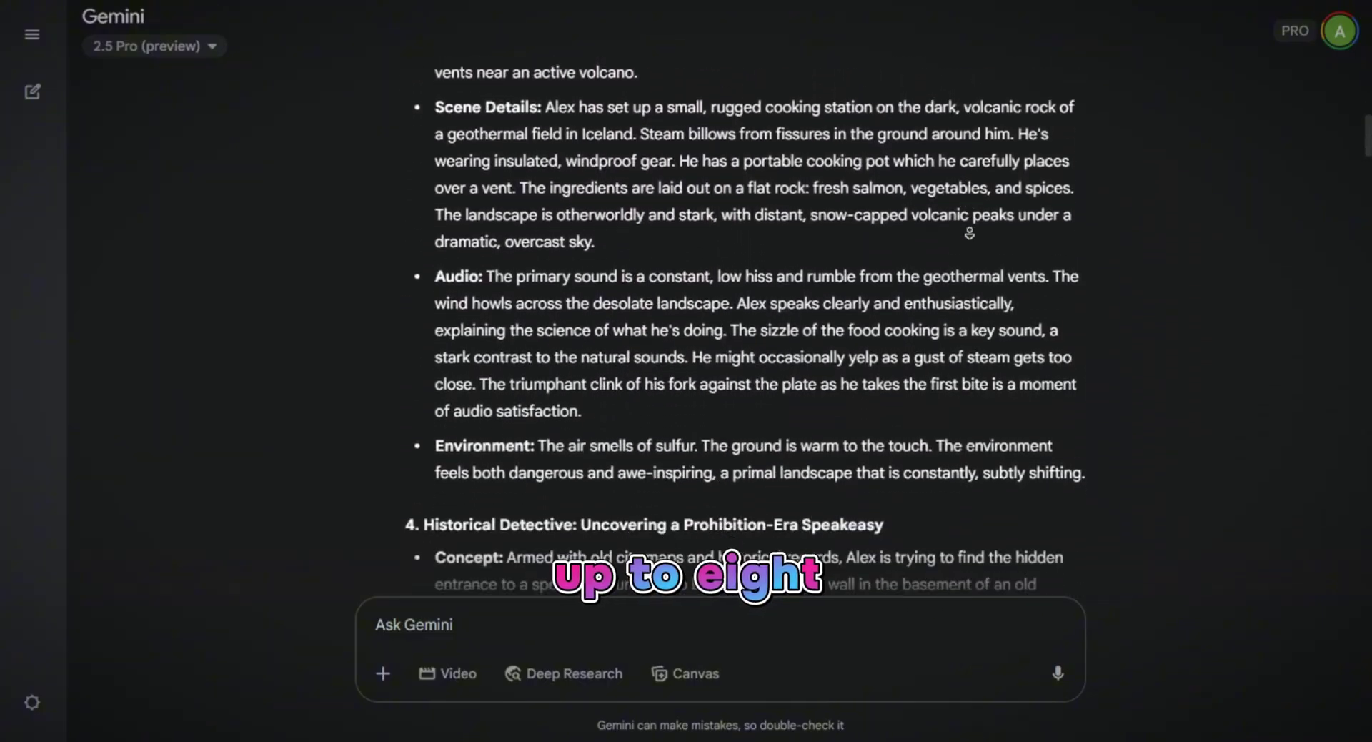
scroll(969, 233, "down", 20)
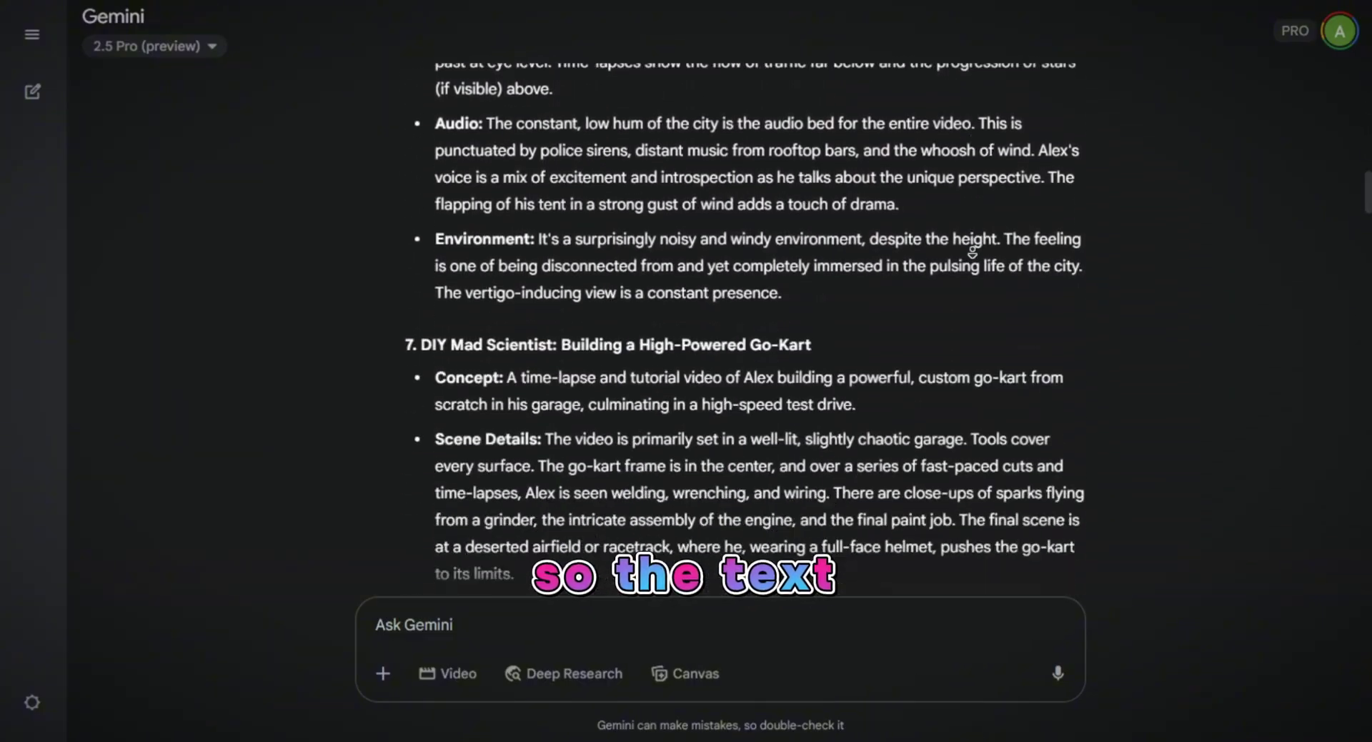
scroll(972, 251, "down", 20)
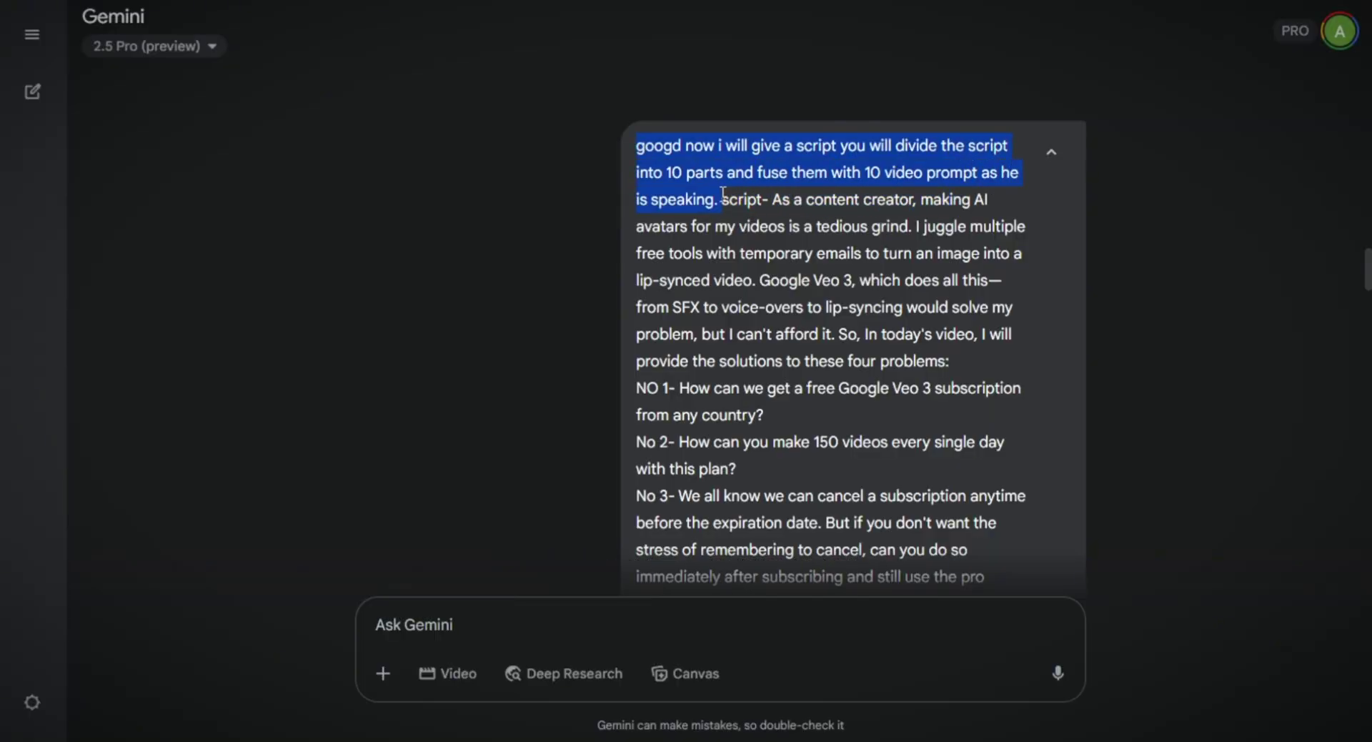
- Examine the follow-up requests that fuse the script with the video prompts and integrate the speech into the character descriptions
scroll(890, 408, "down", 2)
middle_click(917, 261)
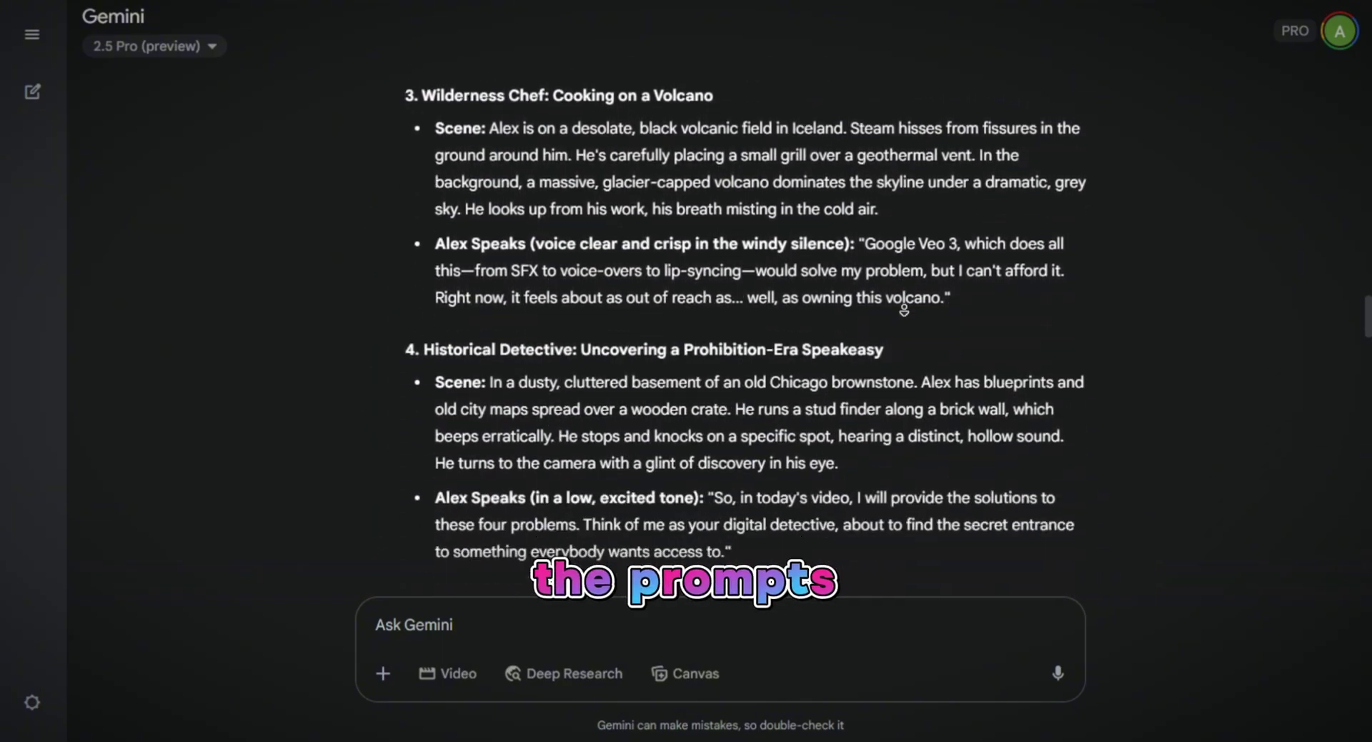
scroll(796, 182, "down", 6)
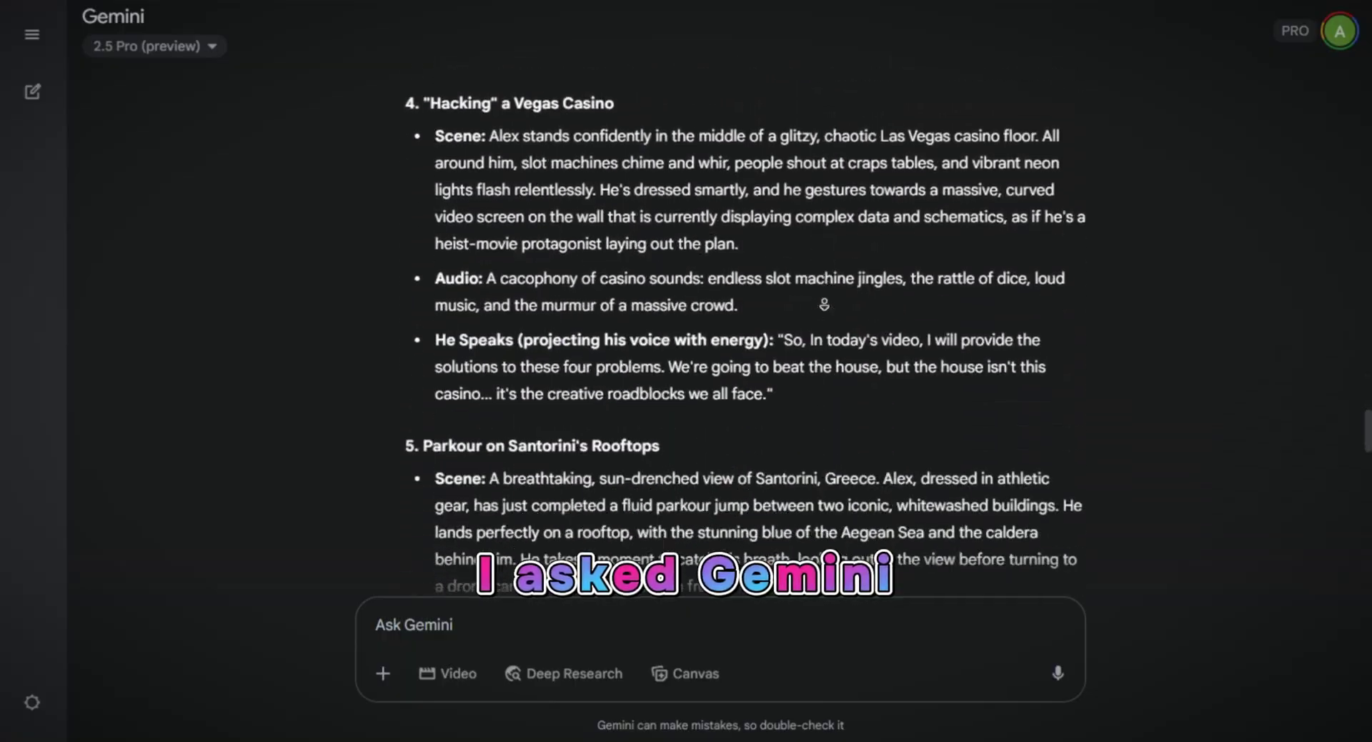
scroll(812, 297, "up", 5)
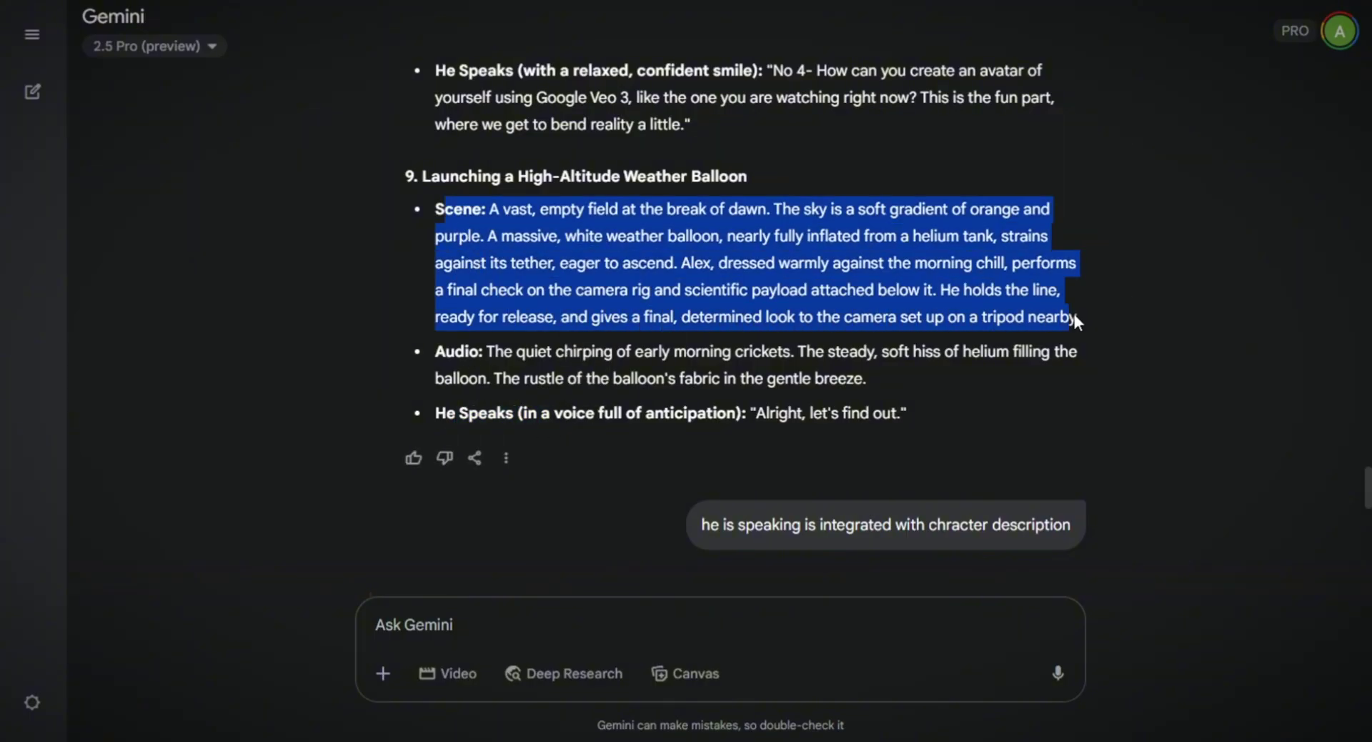
left_click(927, 395)
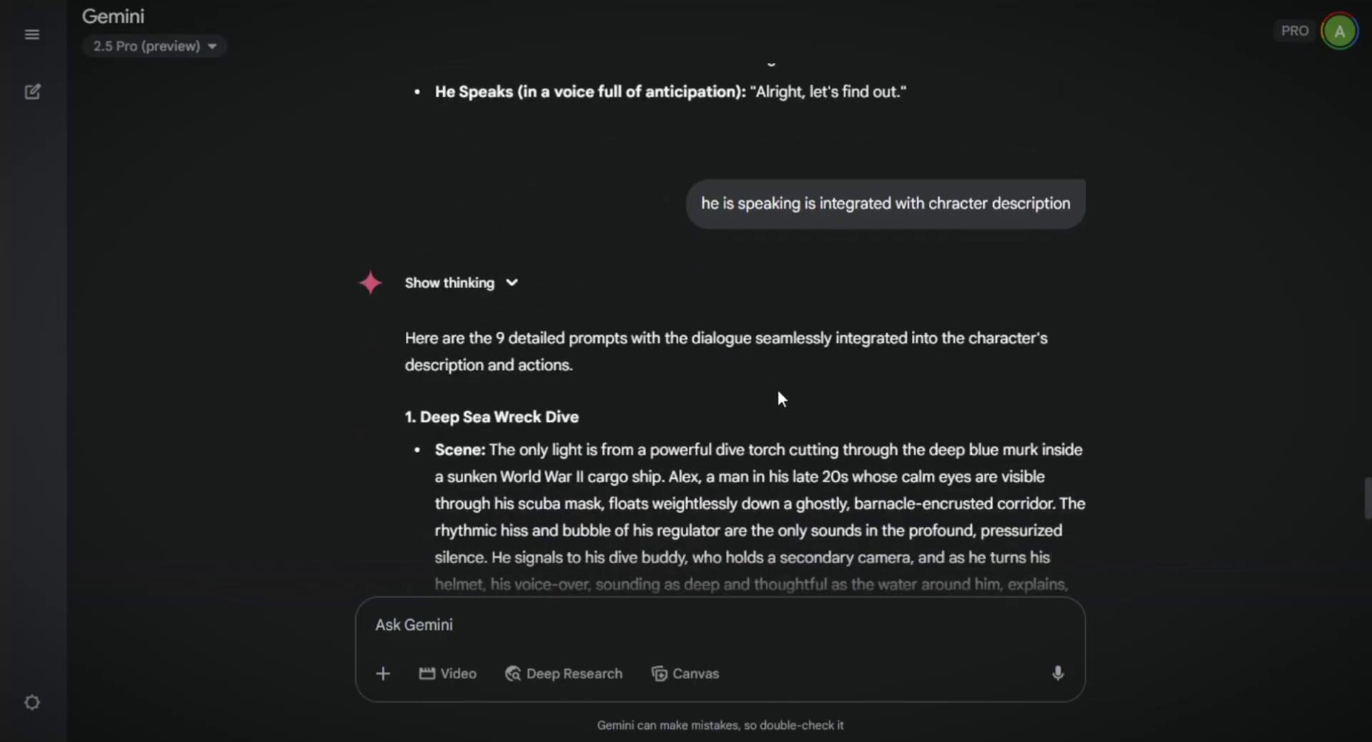
middle_click(789, 276)
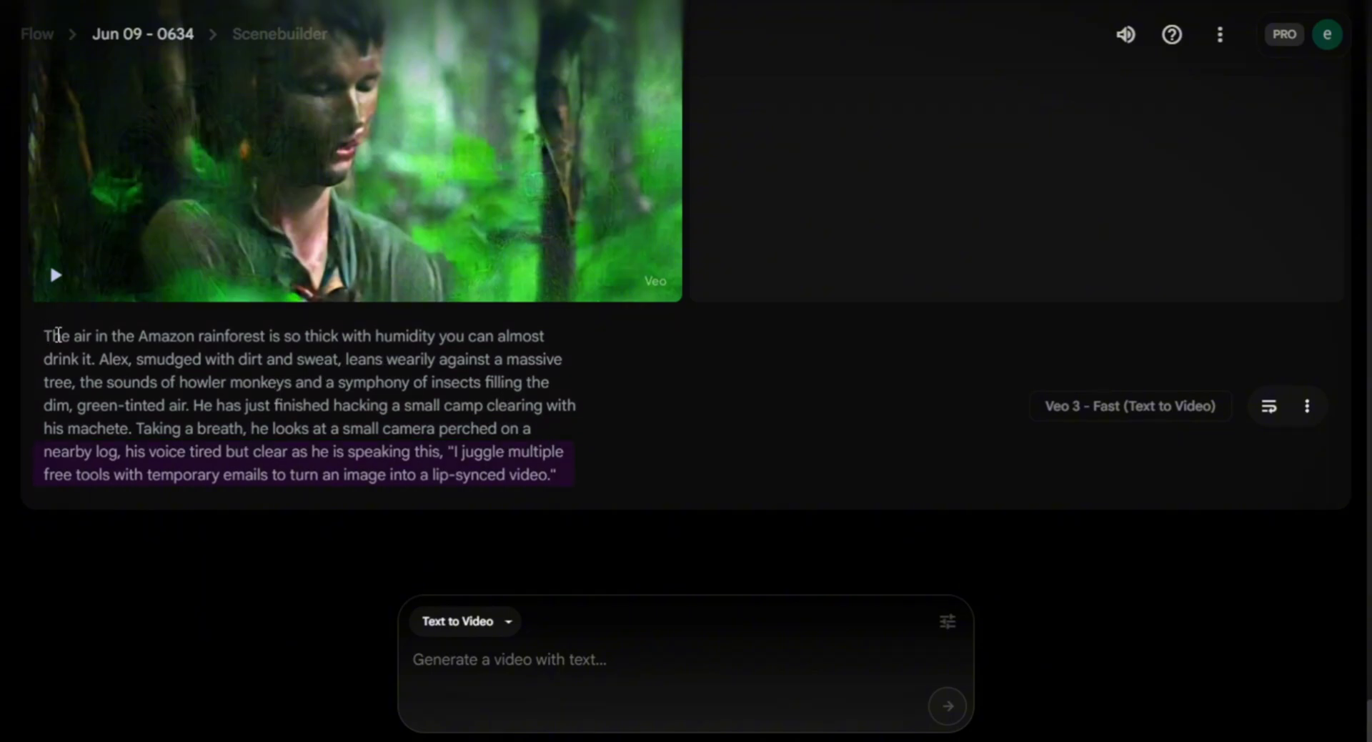
- Compare the Amazon rainforest prompt used in Flow with Gemini's Amazon Rainforest Survival version, focusing on the wording that introduces the dialogue
left_click_drag(58, 335, 393, 475)
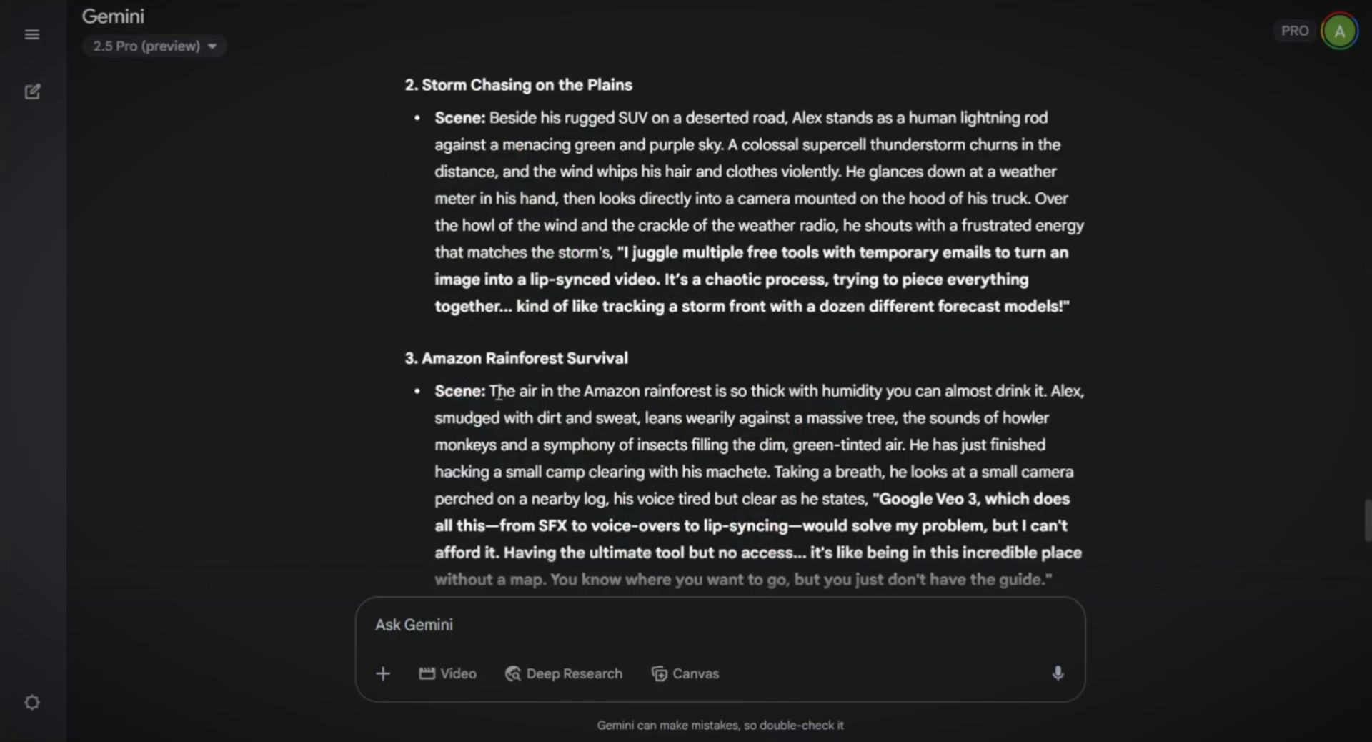
left_click_drag(530, 398, 618, 420)
left_click_drag(648, 451, 703, 503)
left_click(562, 544)
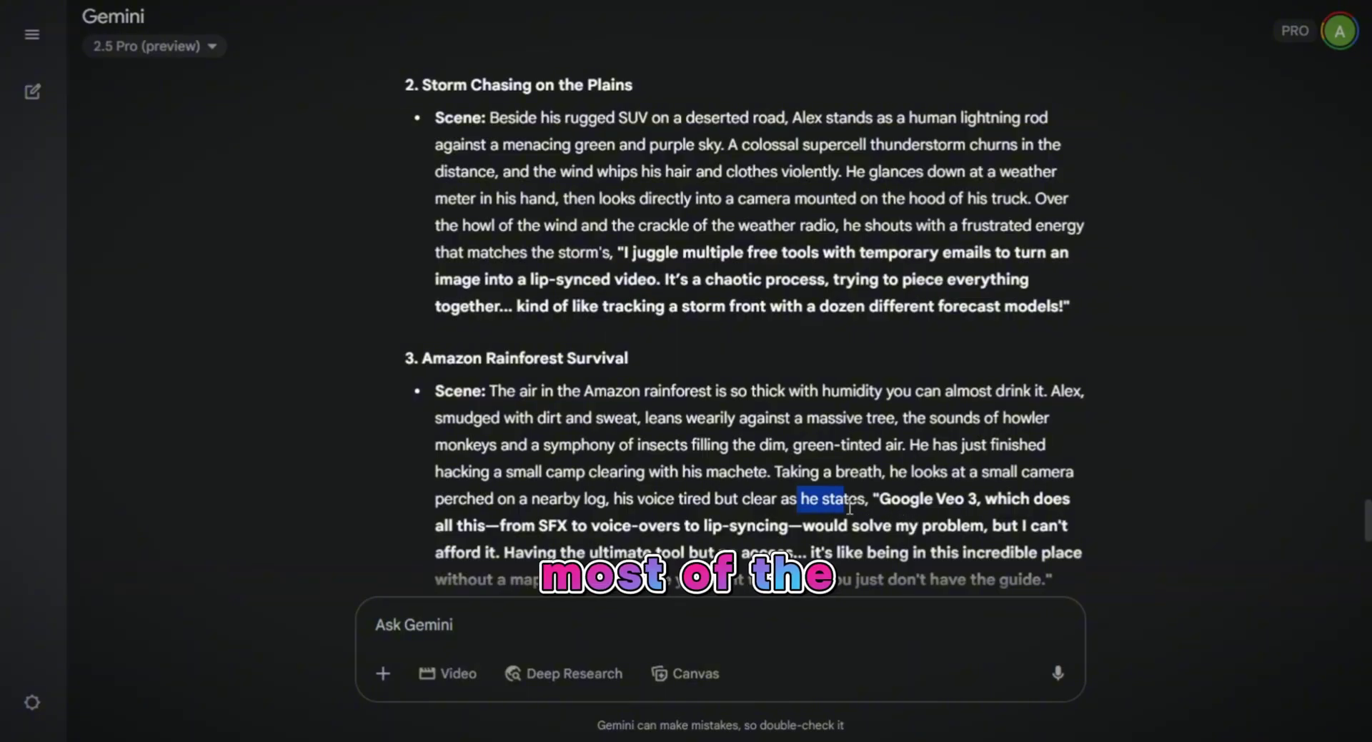
left_click_drag(797, 498, 864, 498)
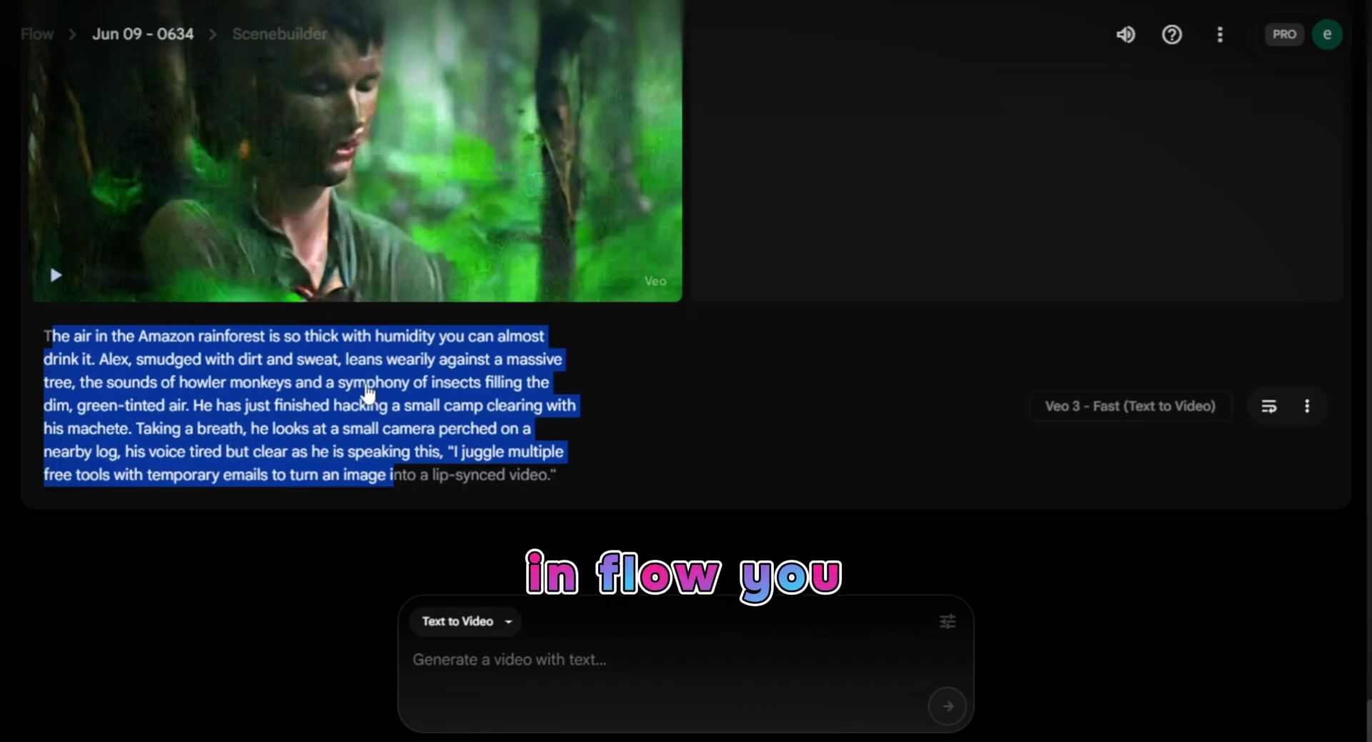
- Write a Gemini video prompt: youtuber in 20s atop Burj Khalifa speaking "see even after we cancel the subscription still i can make videos with Gemini, and flow."
left_click(390, 418)
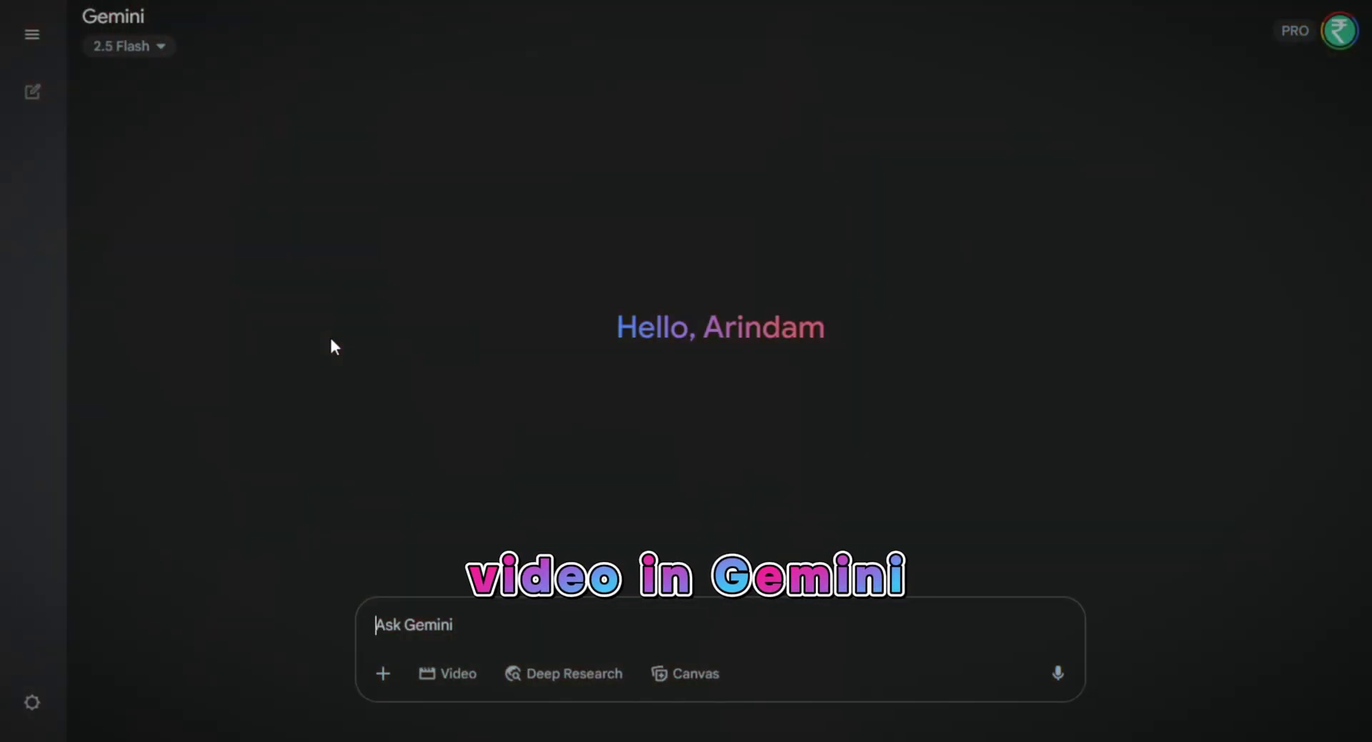
left_click(466, 690)
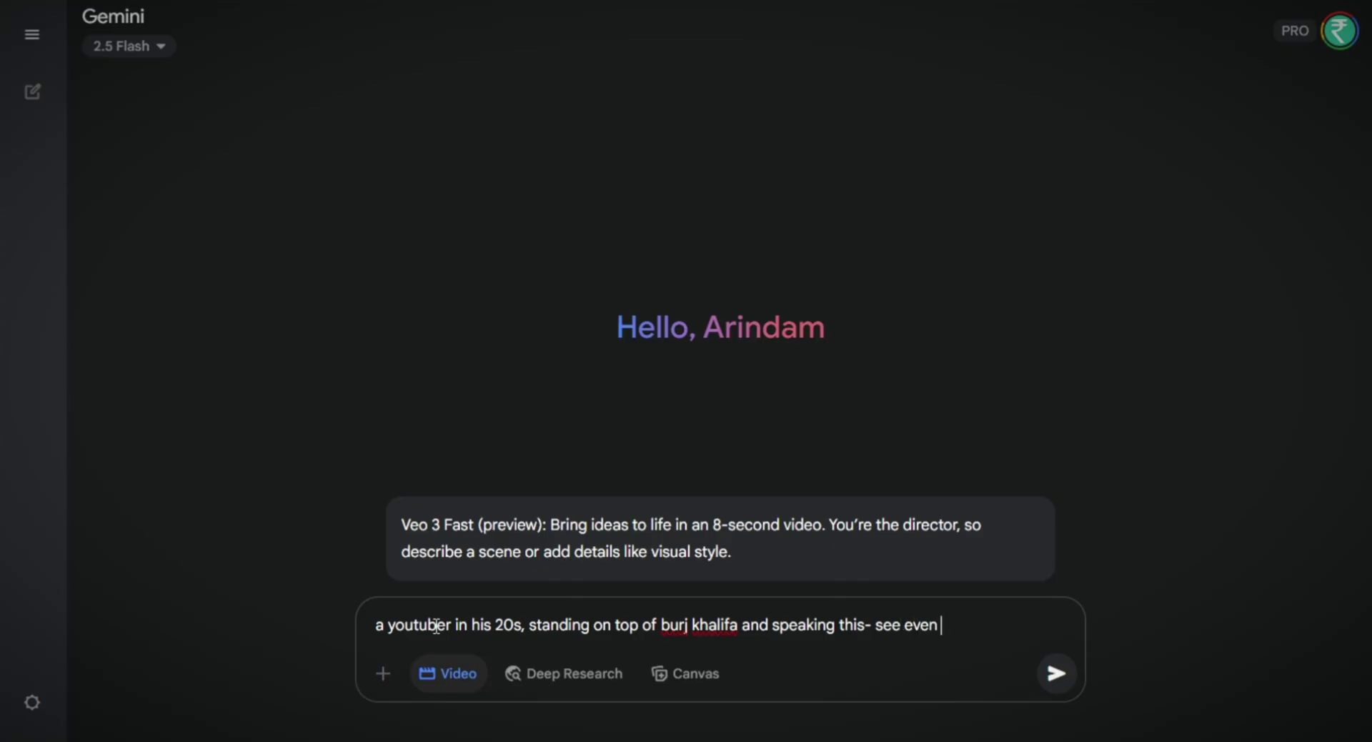
type("we cancel the subscription still i can make videos with gemeni, and flow")
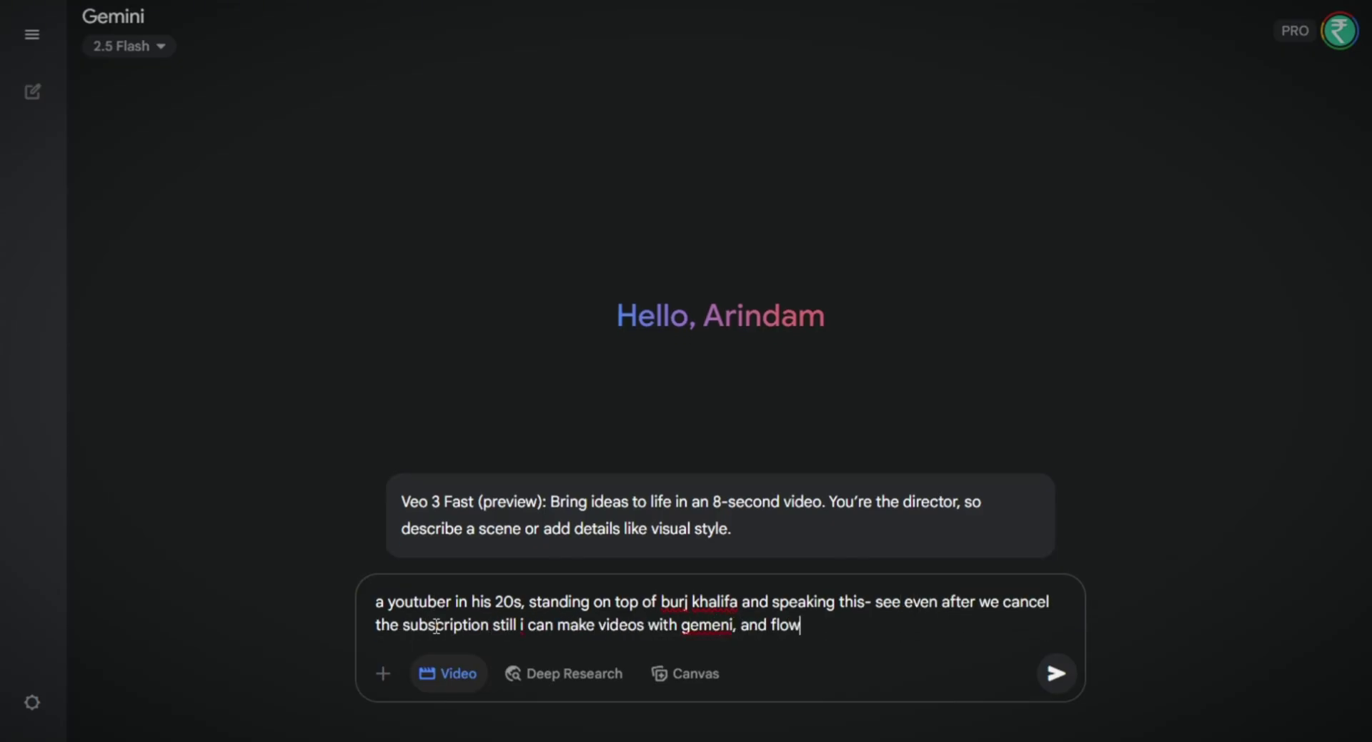
type("\"")
left_click(875, 602)
type("\"")
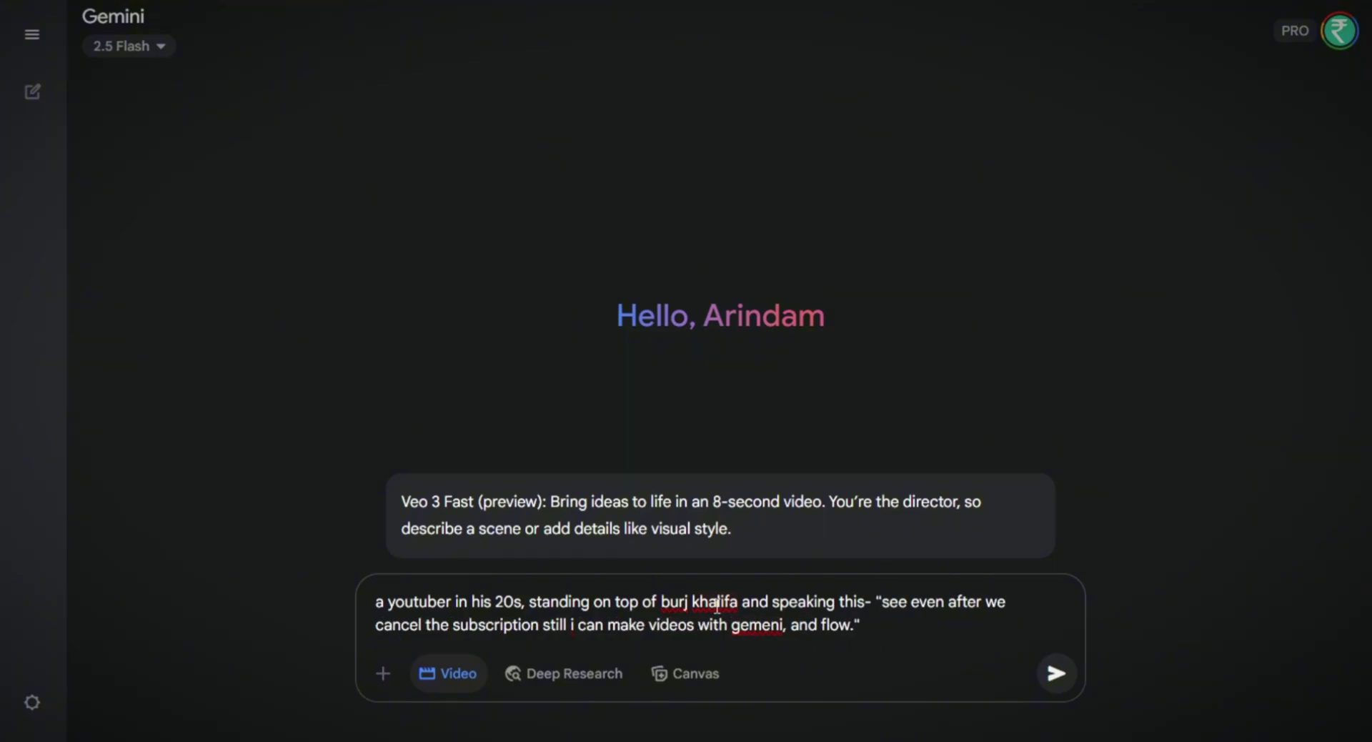
right_click(675, 605)
left_click(707, 429)
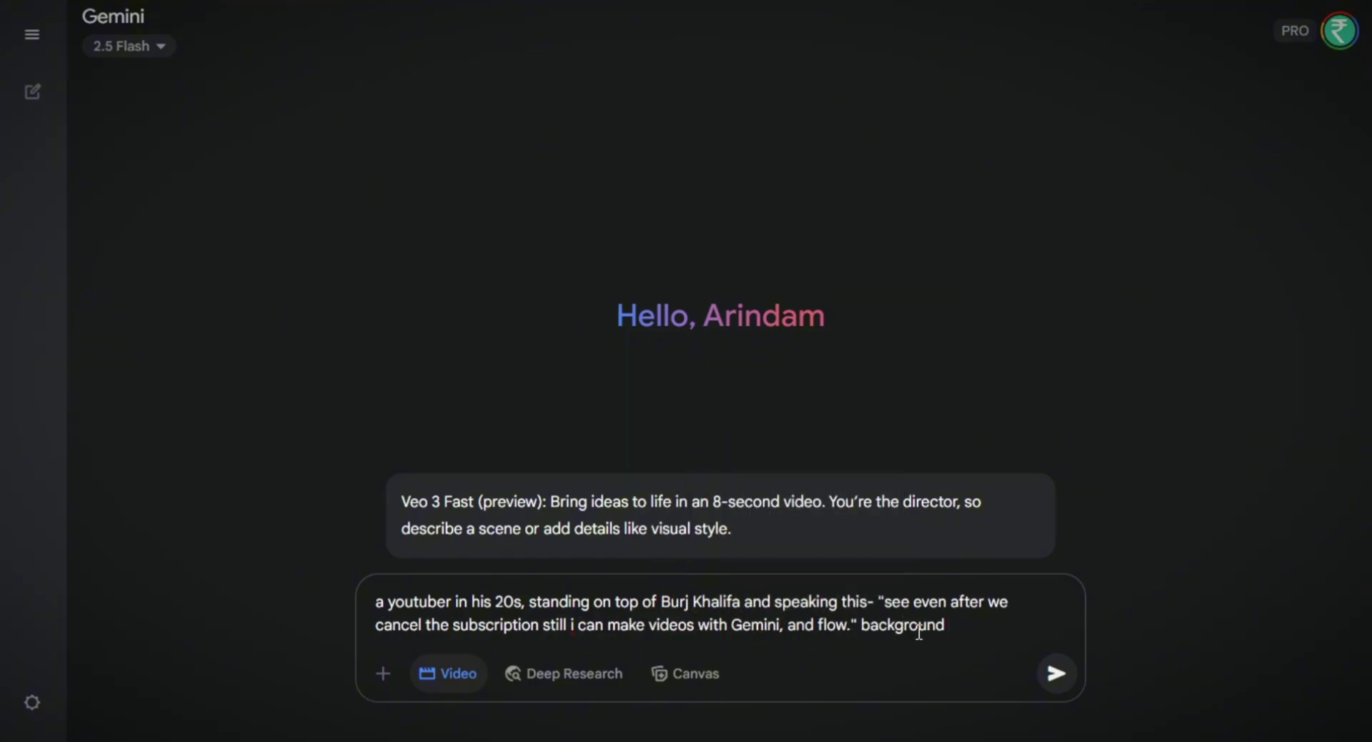
- Extend the prompt with "also add wind sound and other environment specific sound and background music." and submit it
type("ind sound and other enviorment specific sound")
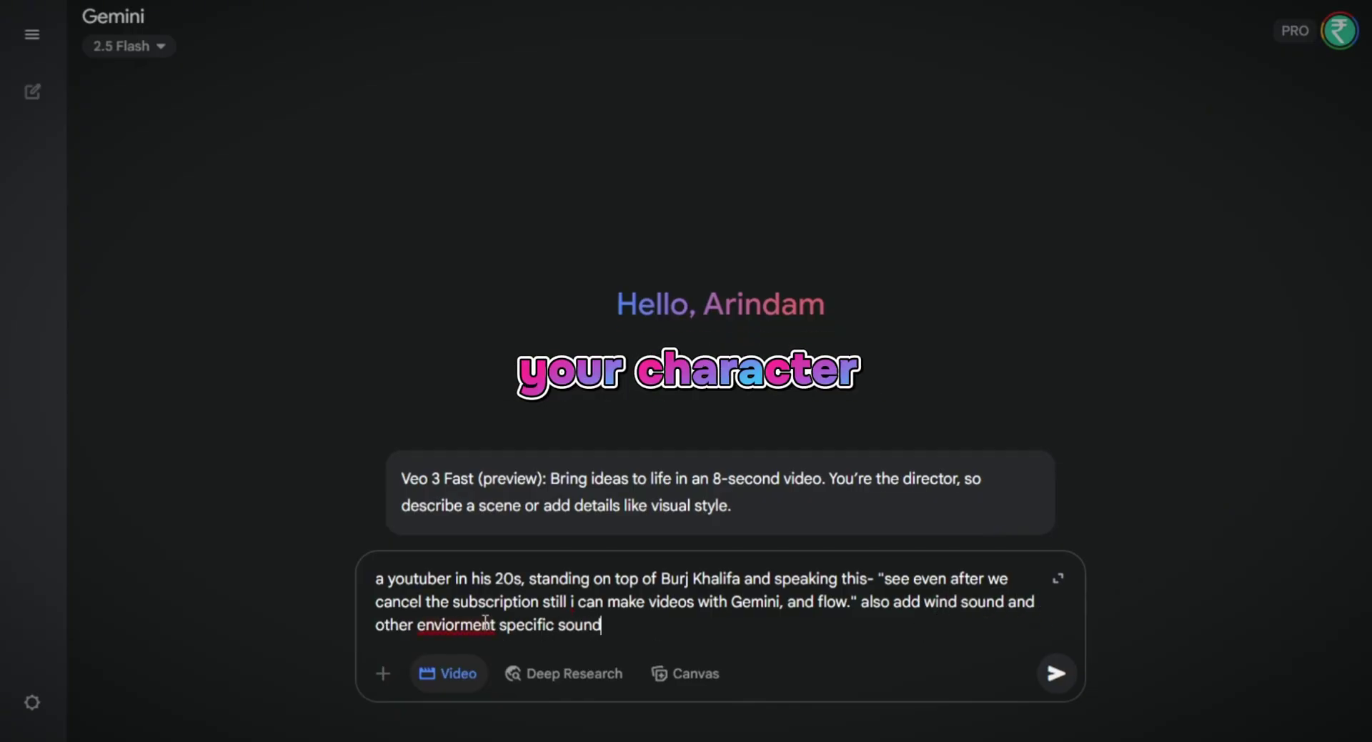
right_click(485, 621)
left_click(464, 508)
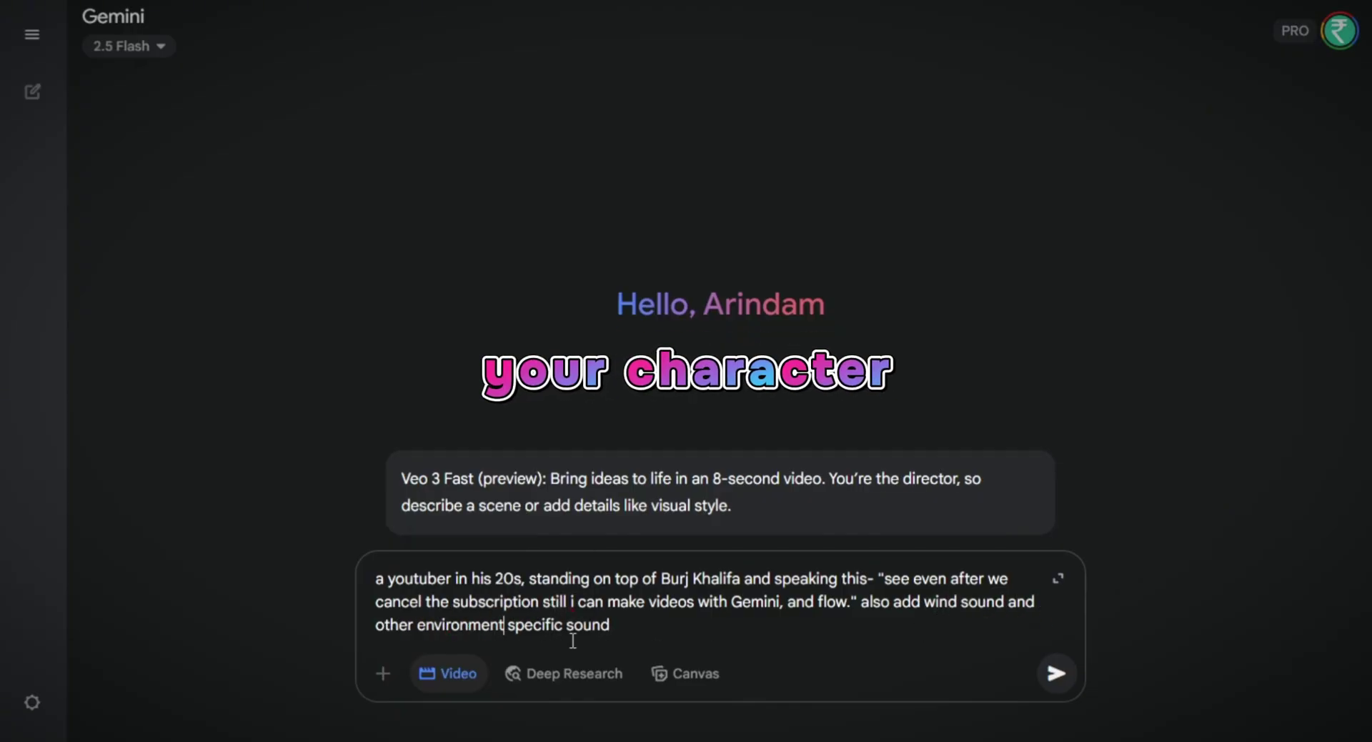
left_click(647, 624)
type("and background music.")
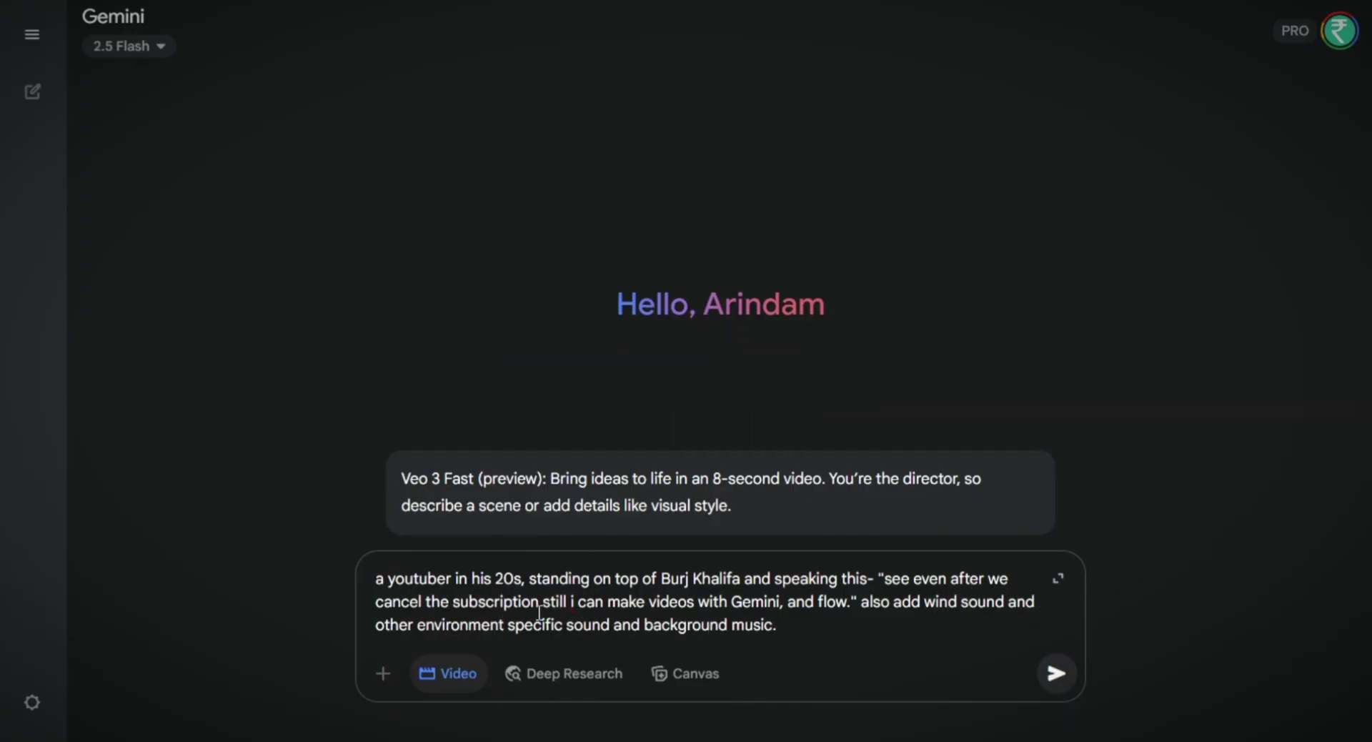
left_click(1056, 673)
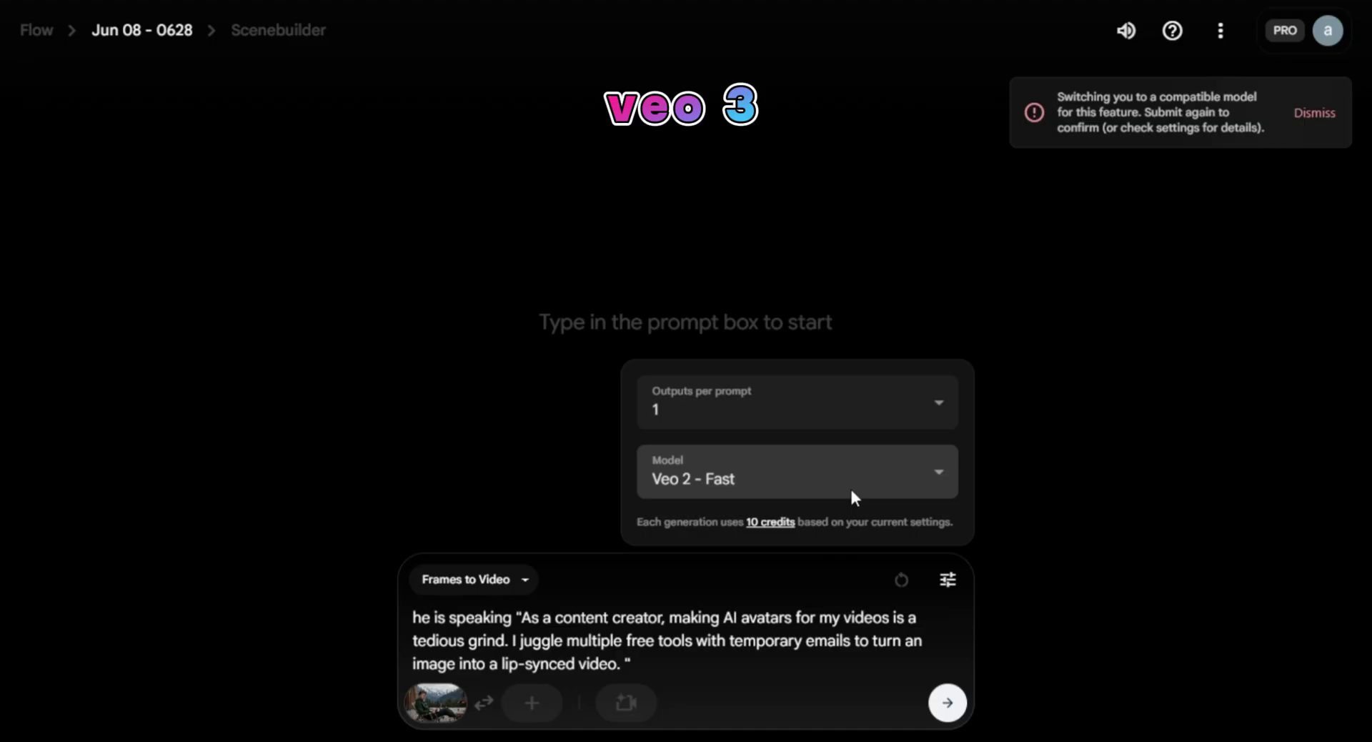
- In Flow, set the model to Veo 3 - Quality and generate the Frames to Video clip from the entered avatar prompt
left_click(850, 486)
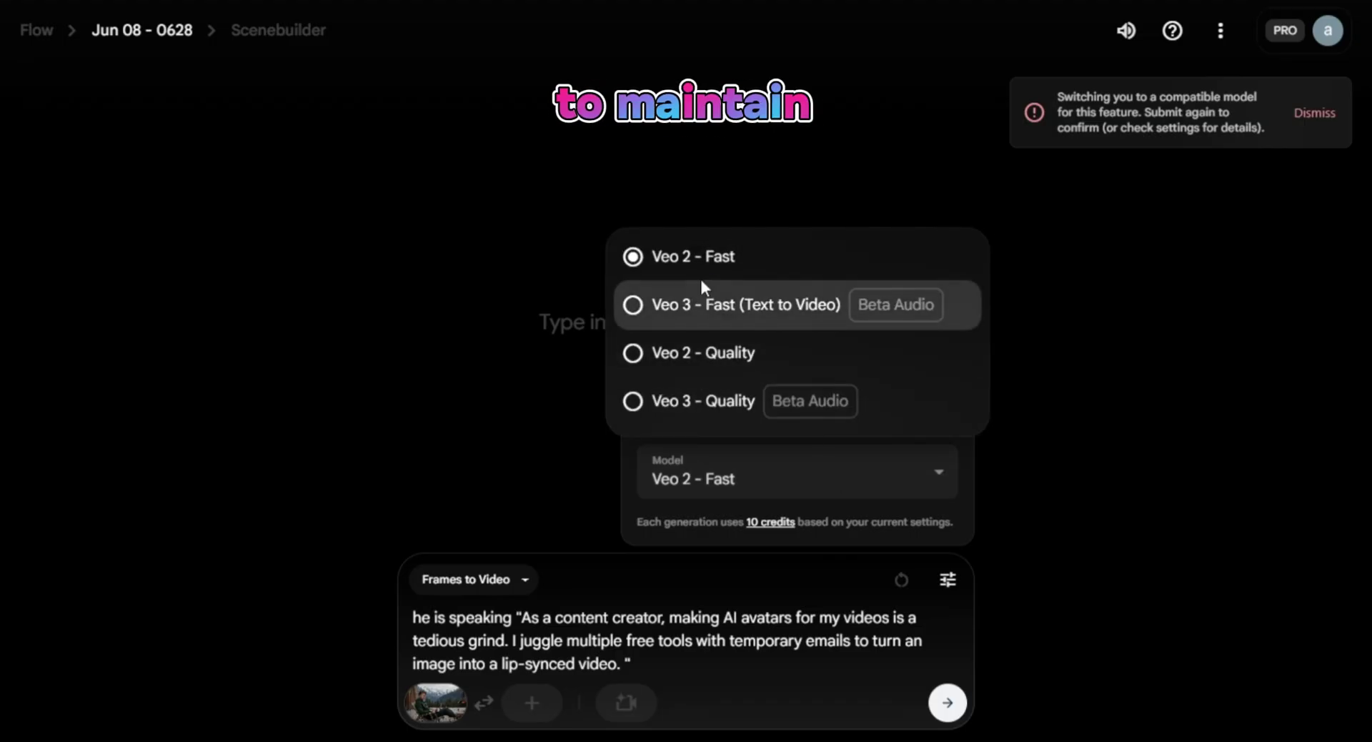
left_click(659, 402)
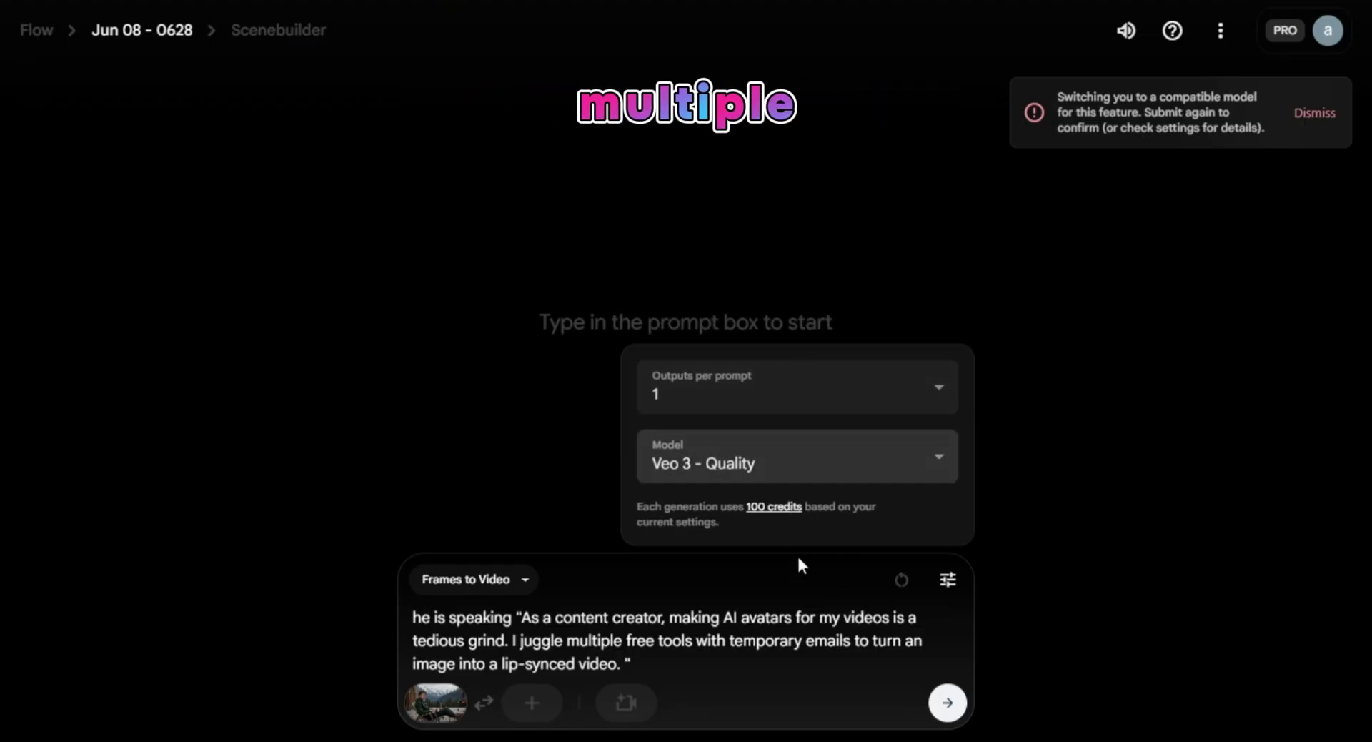
left_click(947, 580)
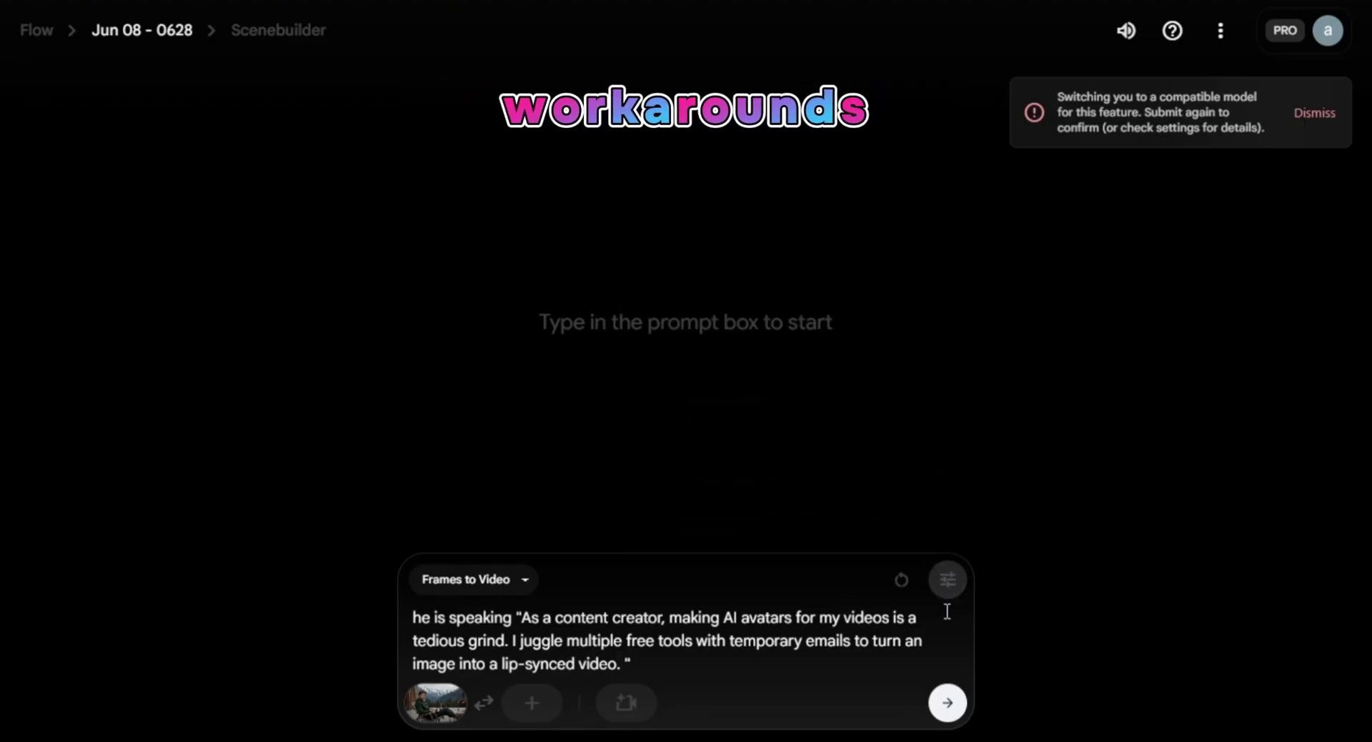
left_click(947, 702)
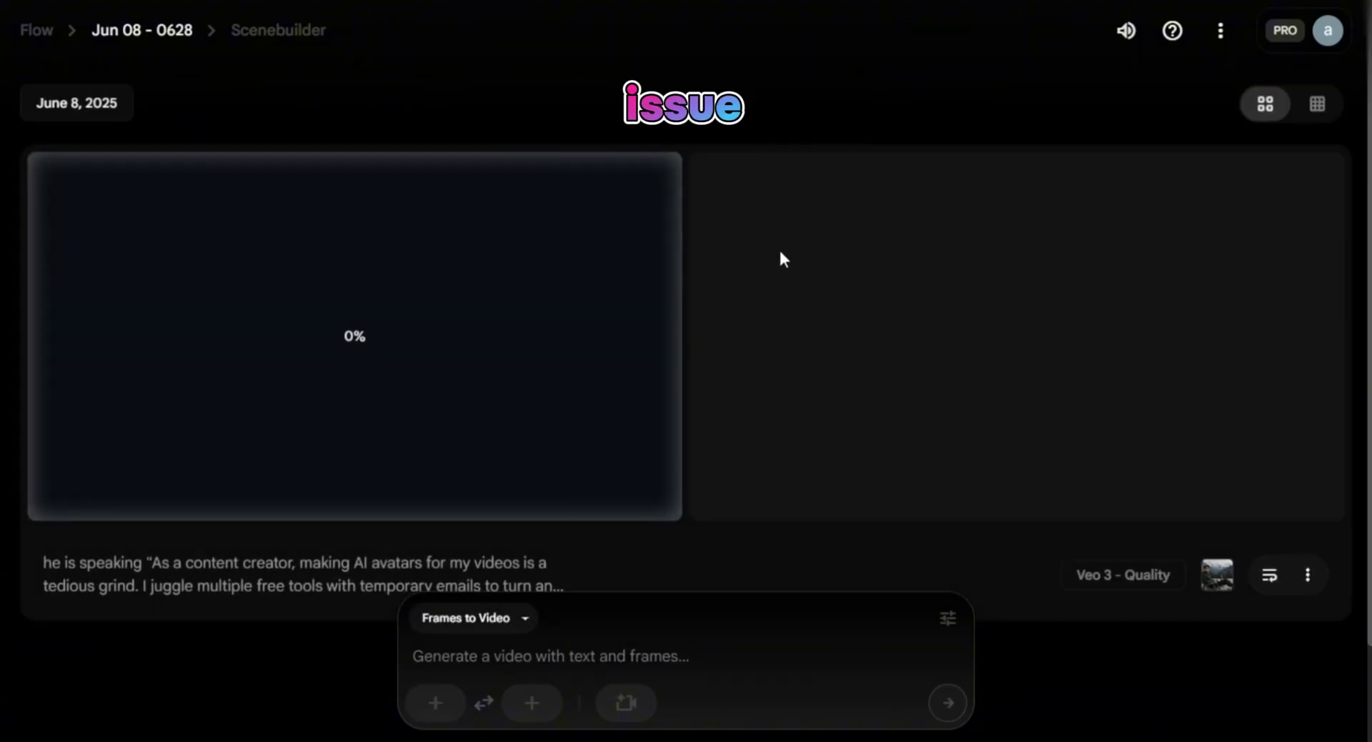
- Lower the speaker volume to 6 and play the generated video of the man with a laptop on the mountain deck
key("XF86AudioLowerVolume")
key("XF86AudioLowerVolume")
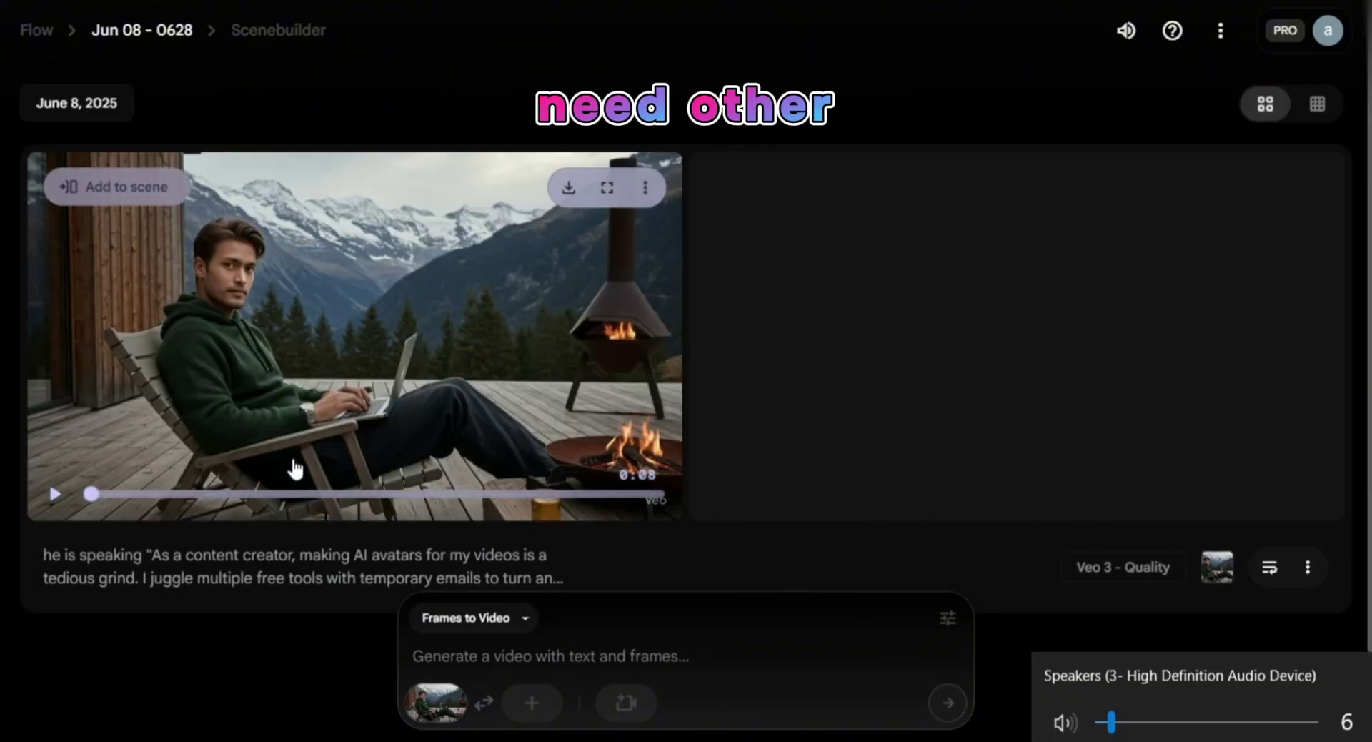
left_click(56, 494)
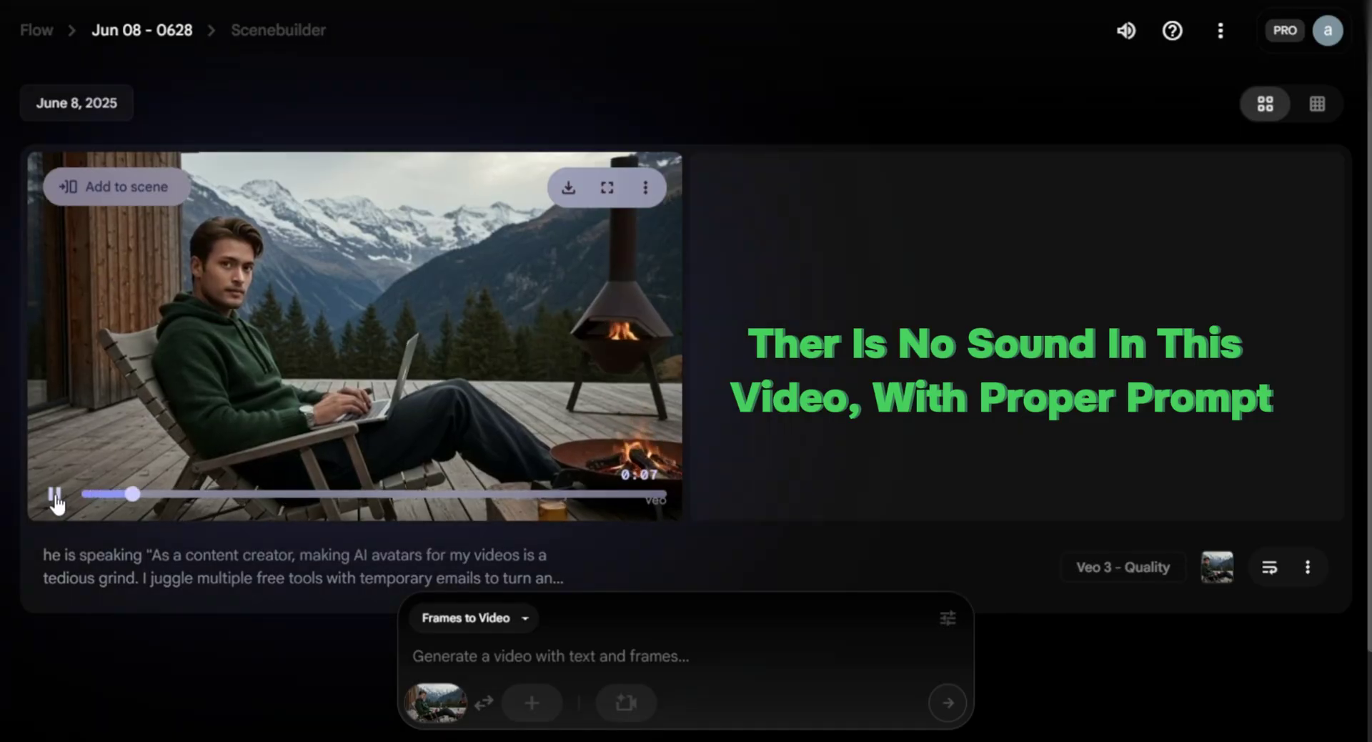